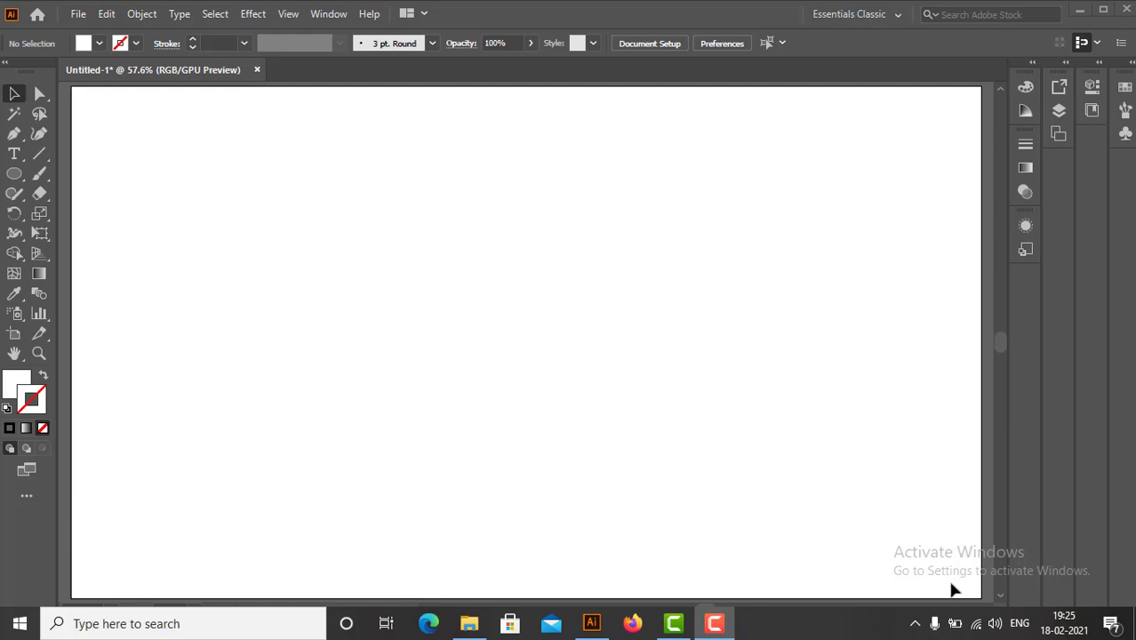
Place the Unsplash flower JPG from the Downloads folder onto the artboard and move it to the artboard's centre.
left_click(77, 15)
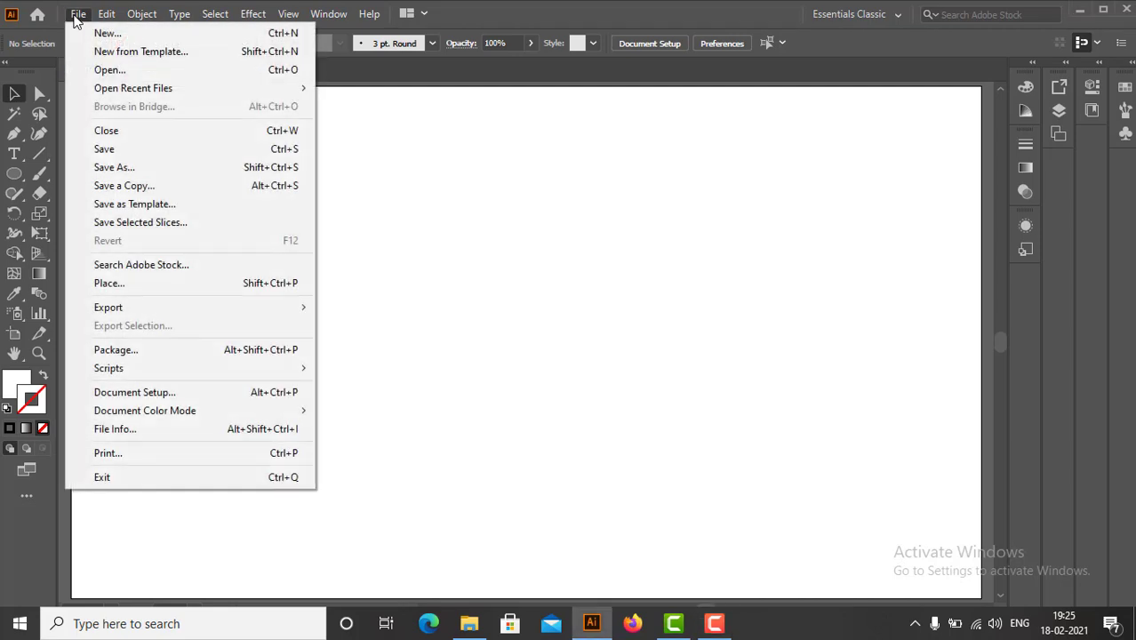
left_click(121, 286)
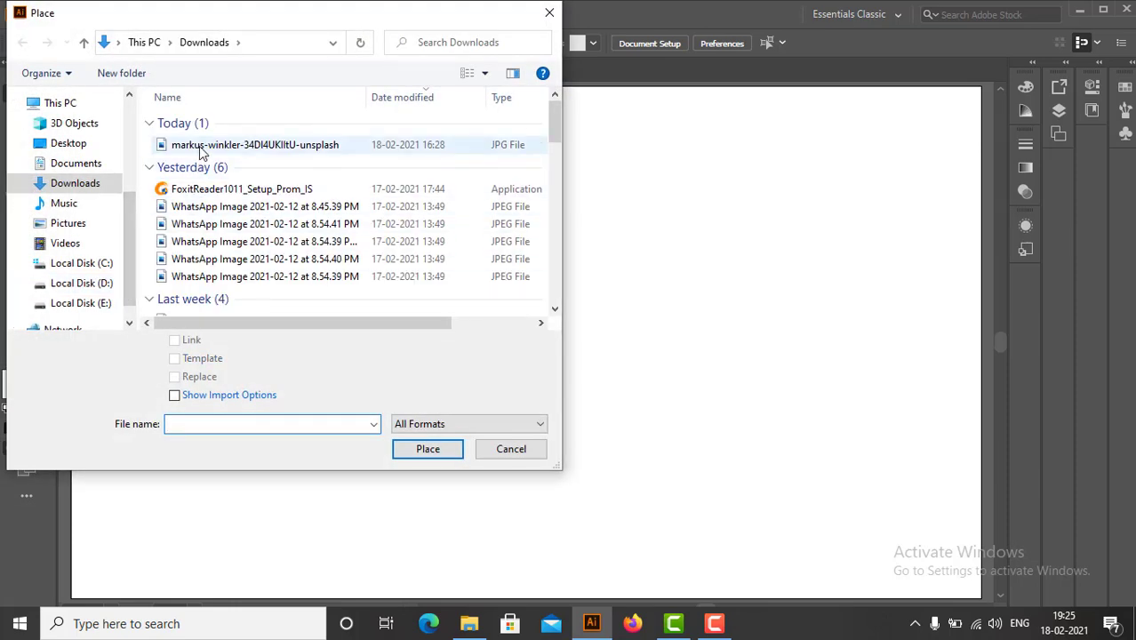
left_click(202, 147)
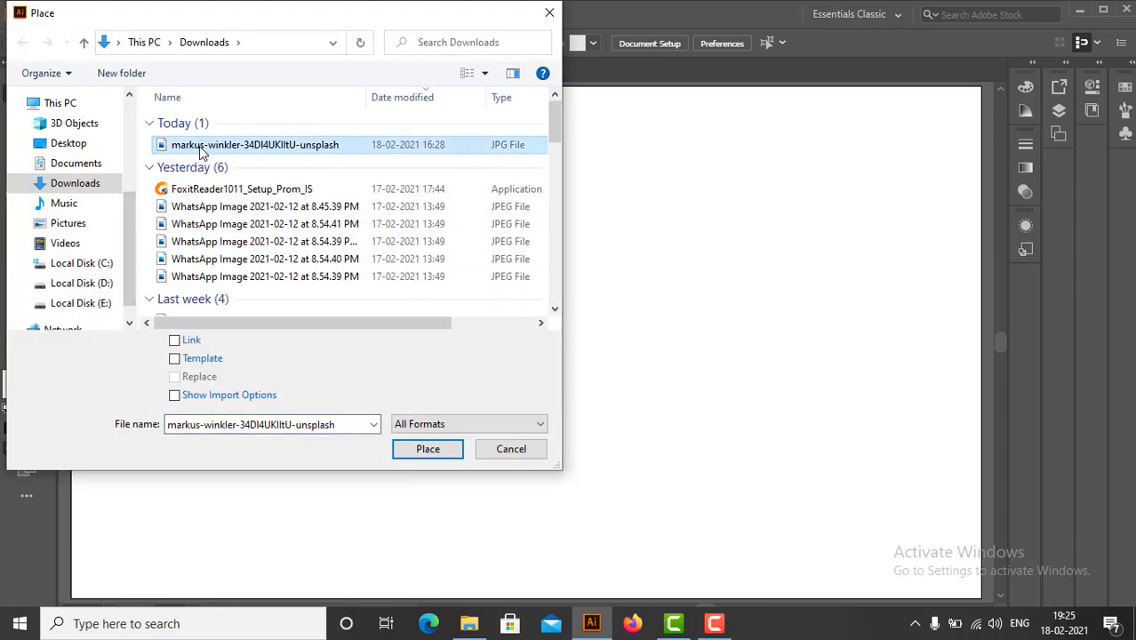
left_click(414, 453)
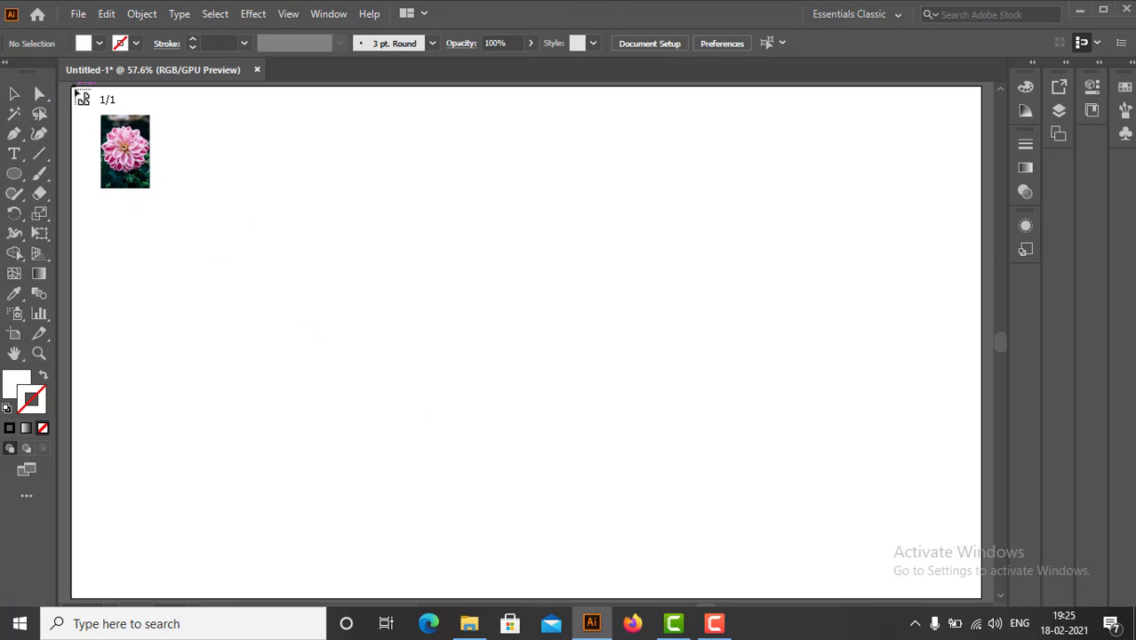
left_click(75, 90)
left_click_drag(205, 266, 505, 278)
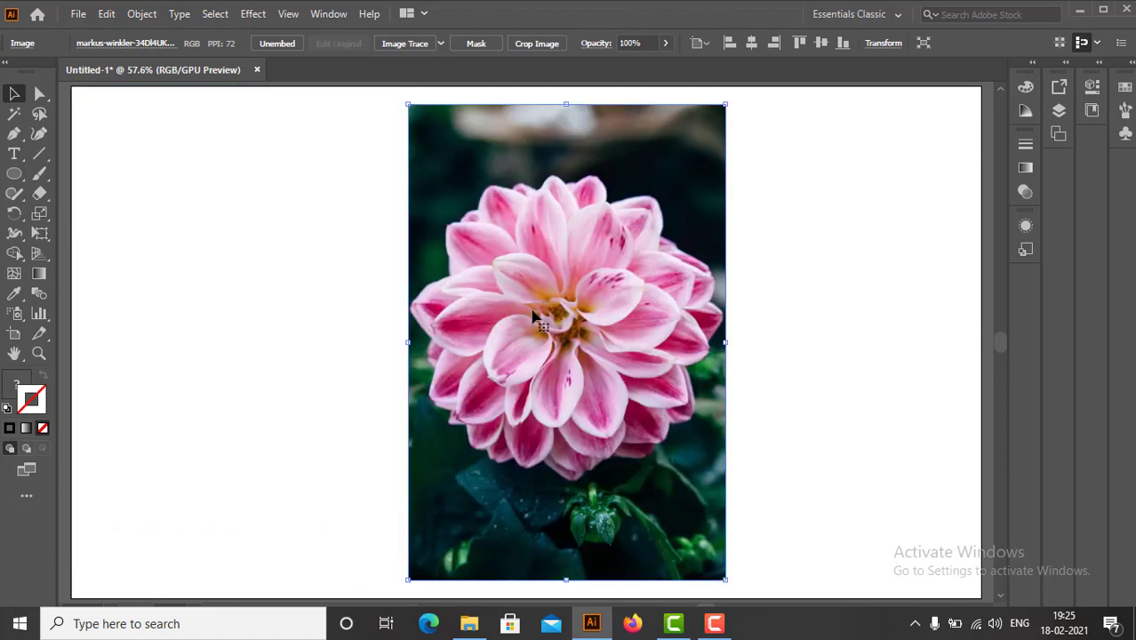
left_click(773, 289)
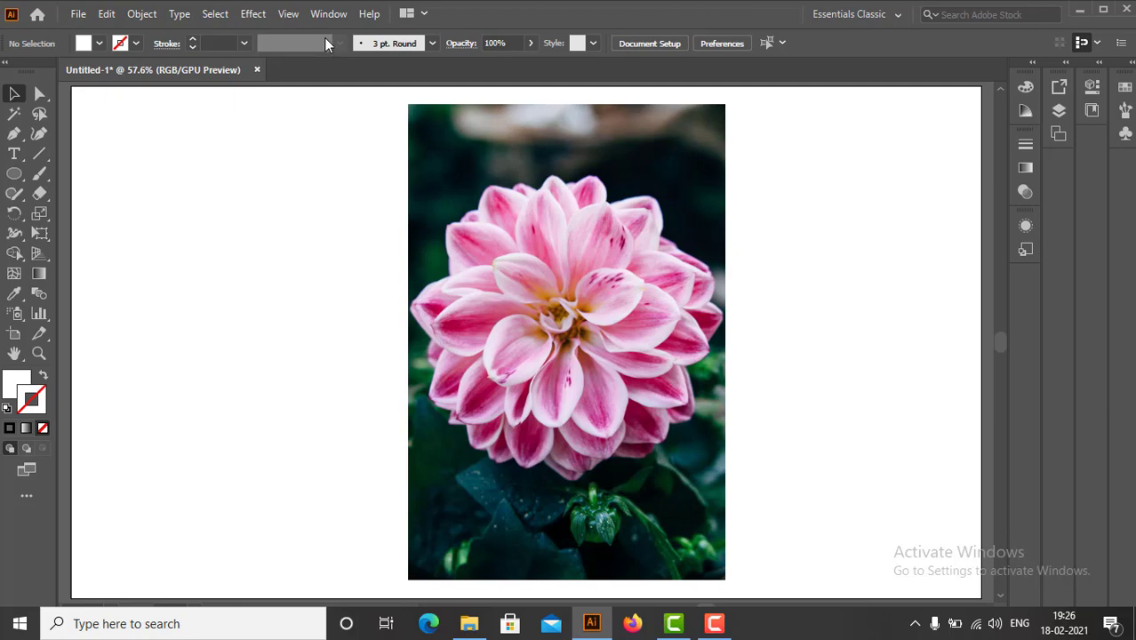
Show the Layers panel as a floating panel beside the photo, expand Layer 1 and highlight its image entry.
left_click(324, 13)
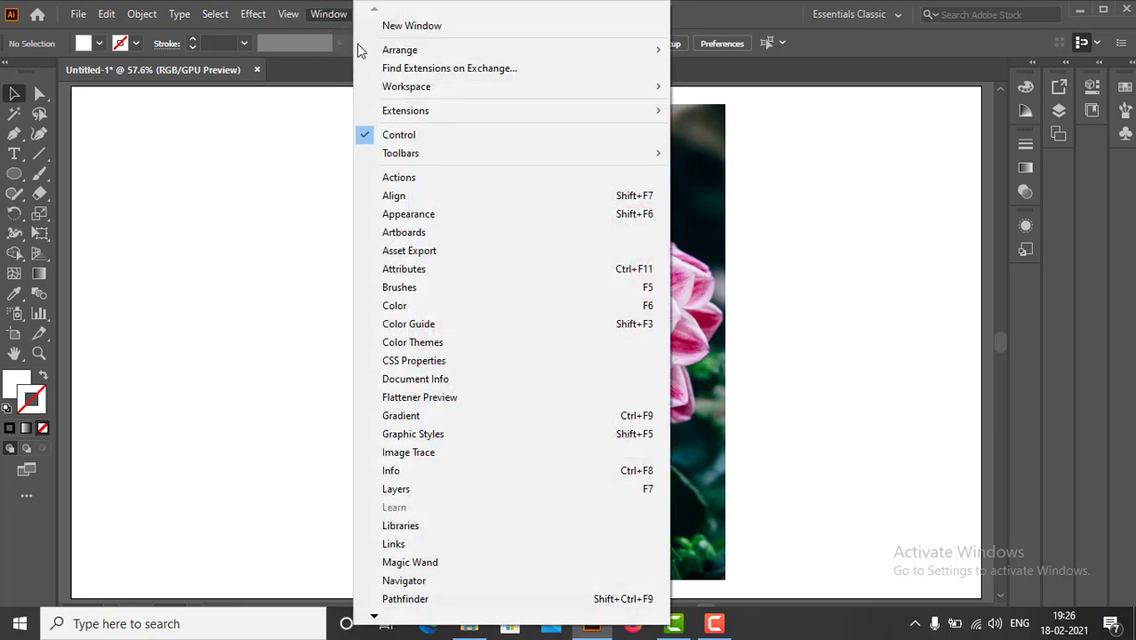
left_click(423, 489)
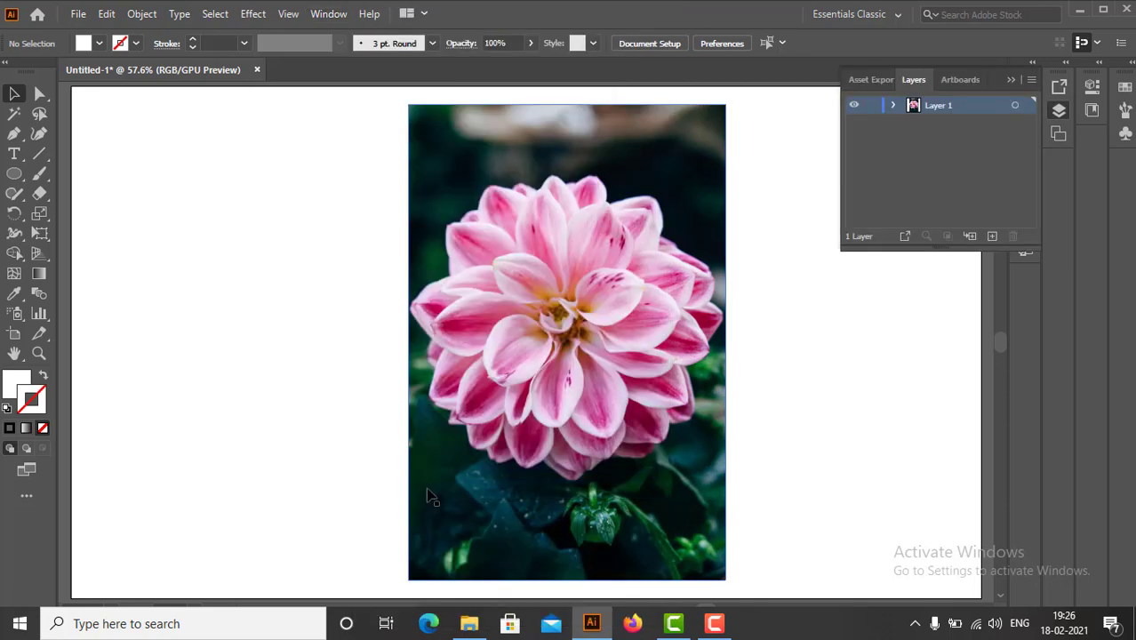
left_click_drag(990, 78, 924, 244)
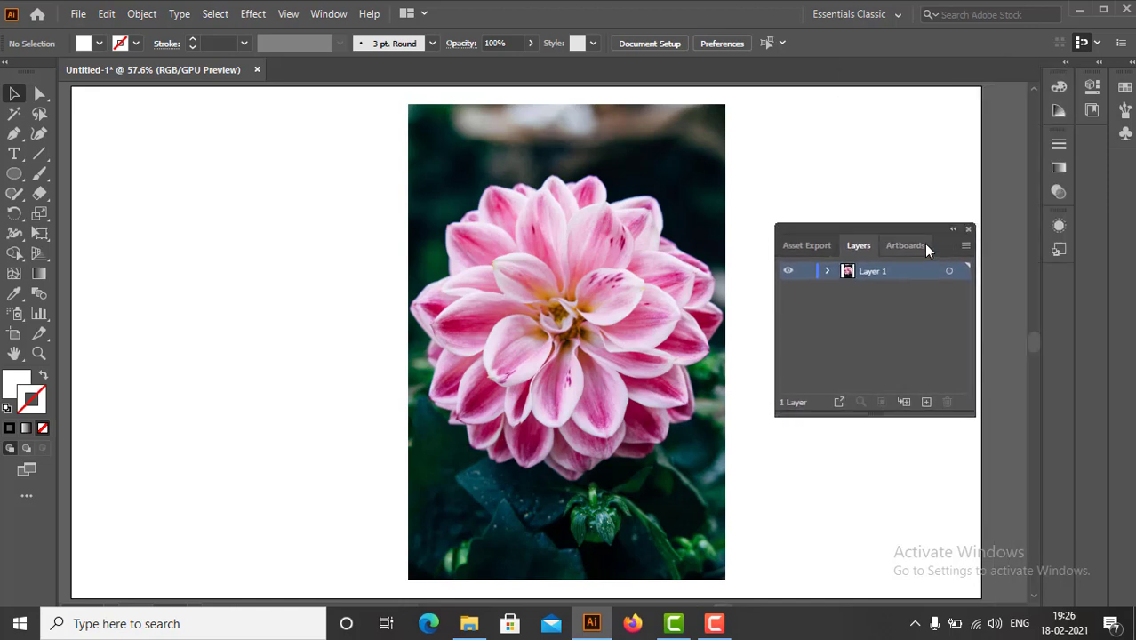
left_click(827, 272)
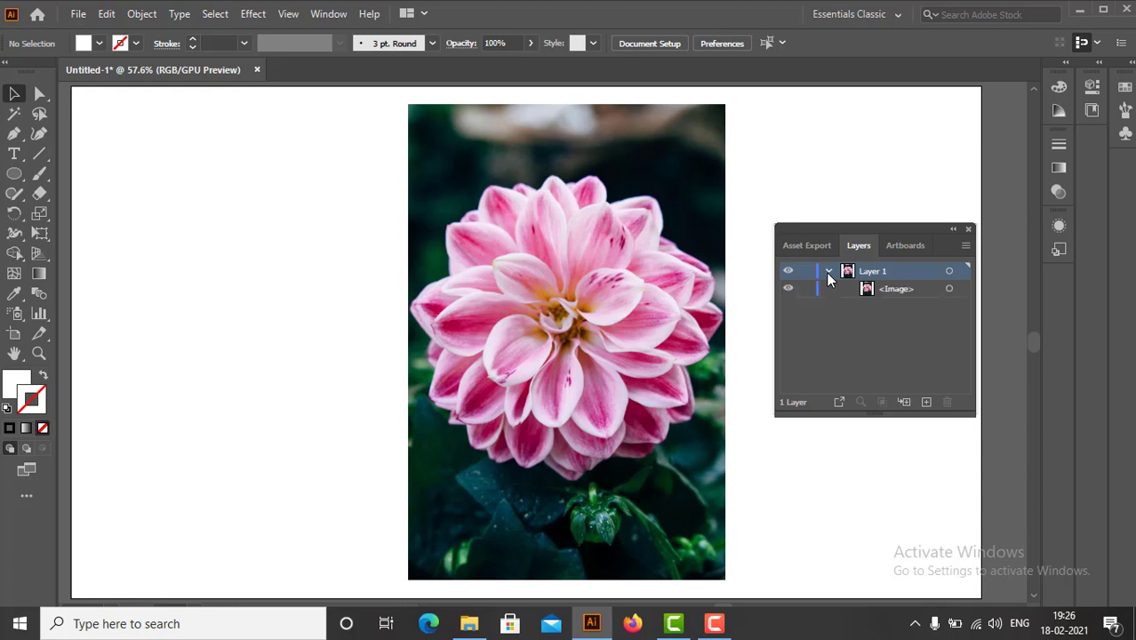
left_click(906, 291)
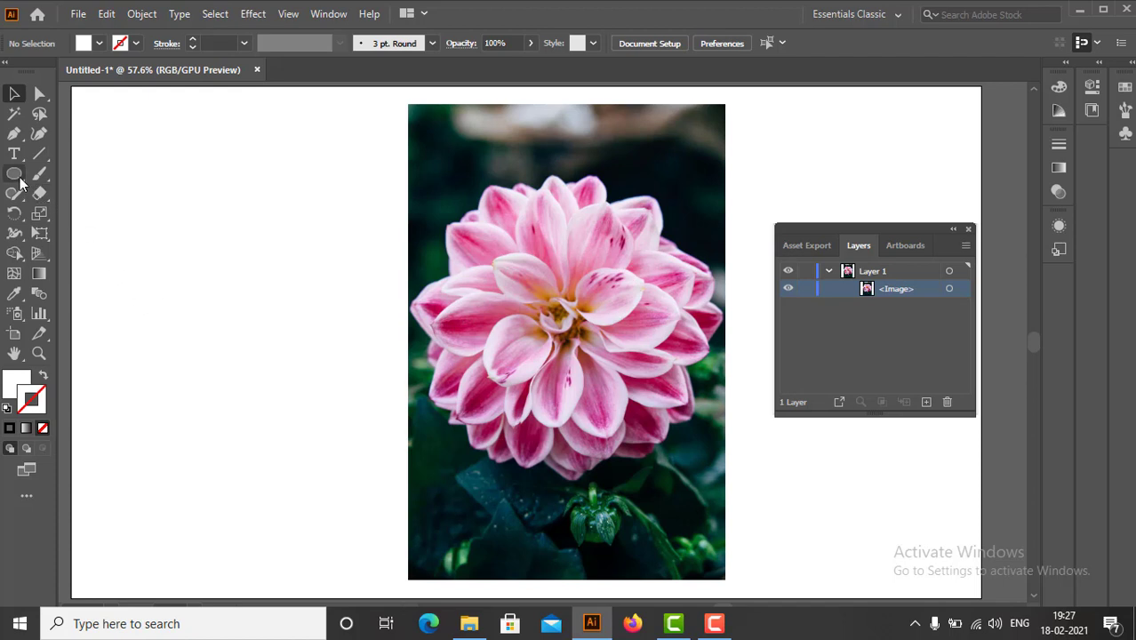
Draw a near-circular ellipse about 451 by 436 px on the blank area beside the flower photo with the Ellipse Tool.
left_click_drag(22, 183, 18, 140)
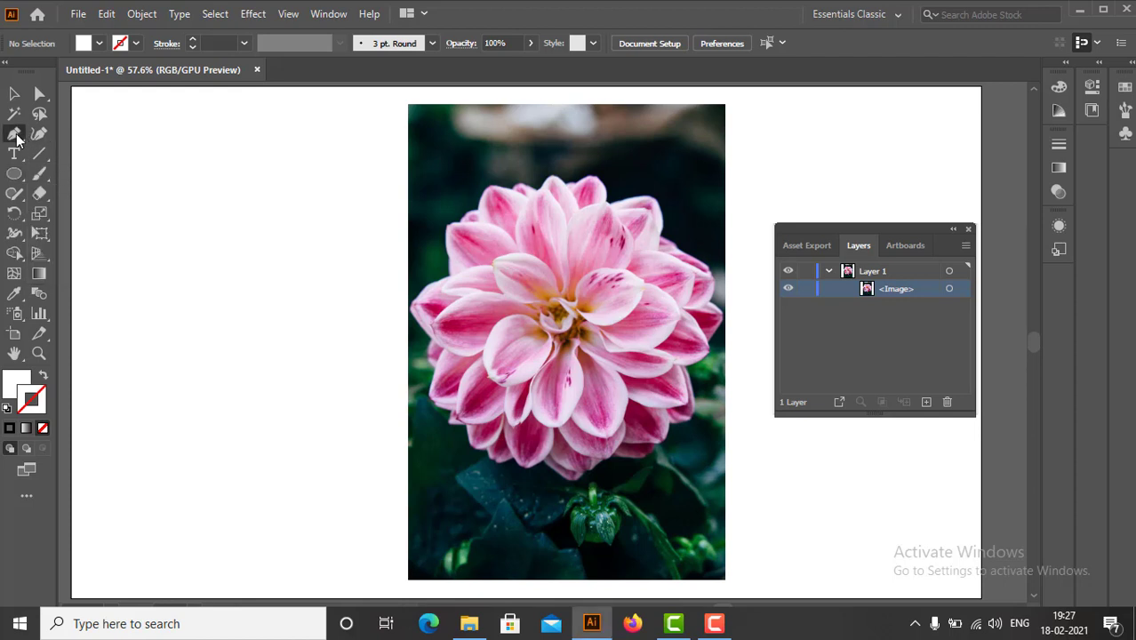
left_click(17, 139)
left_click(9, 179)
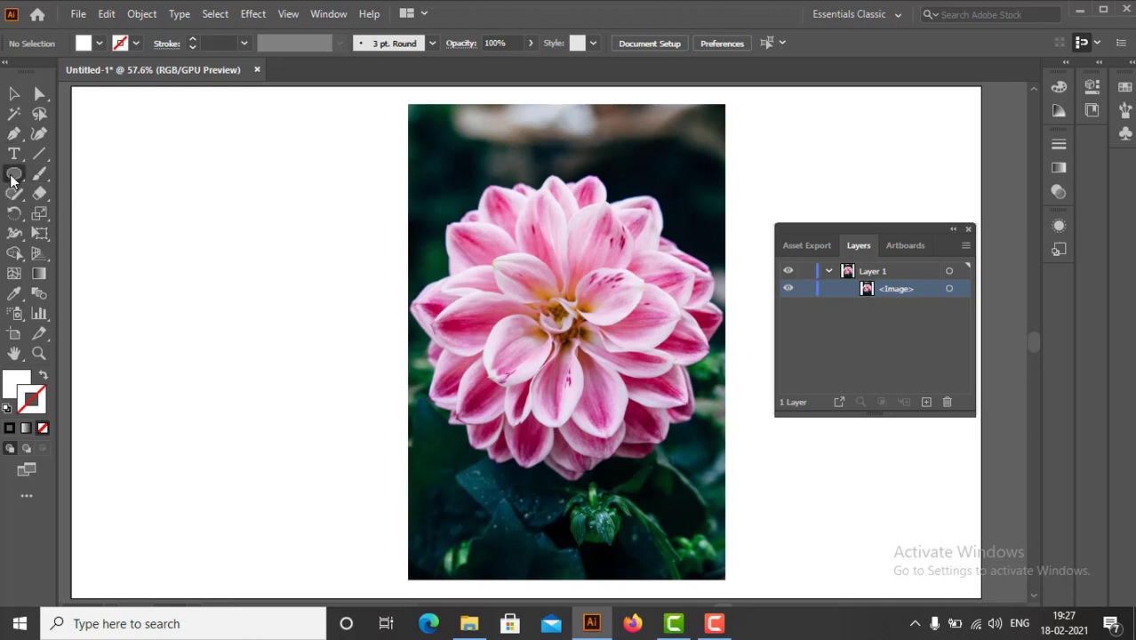
left_click_drag(20, 180, 20, 181)
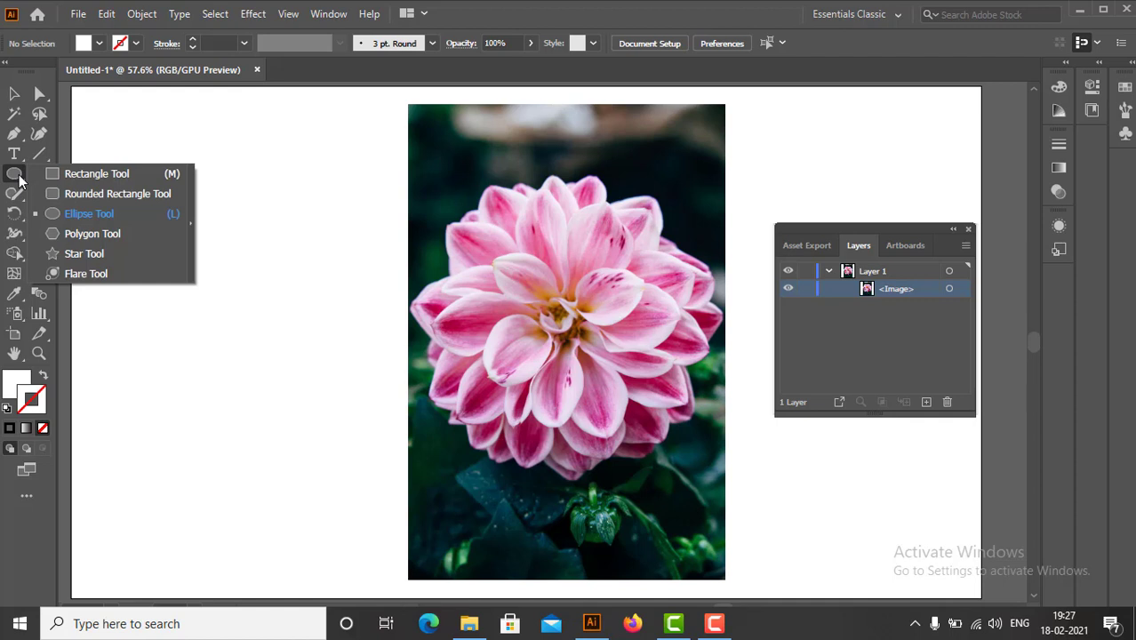
left_click(77, 220)
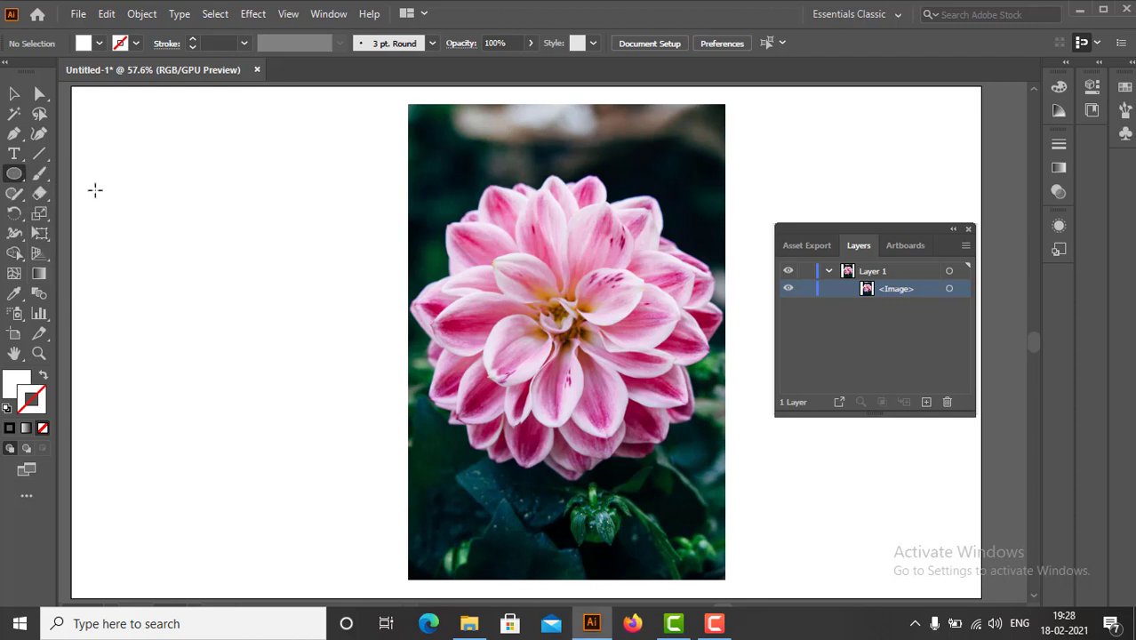
left_click_drag(89, 192, 391, 485)
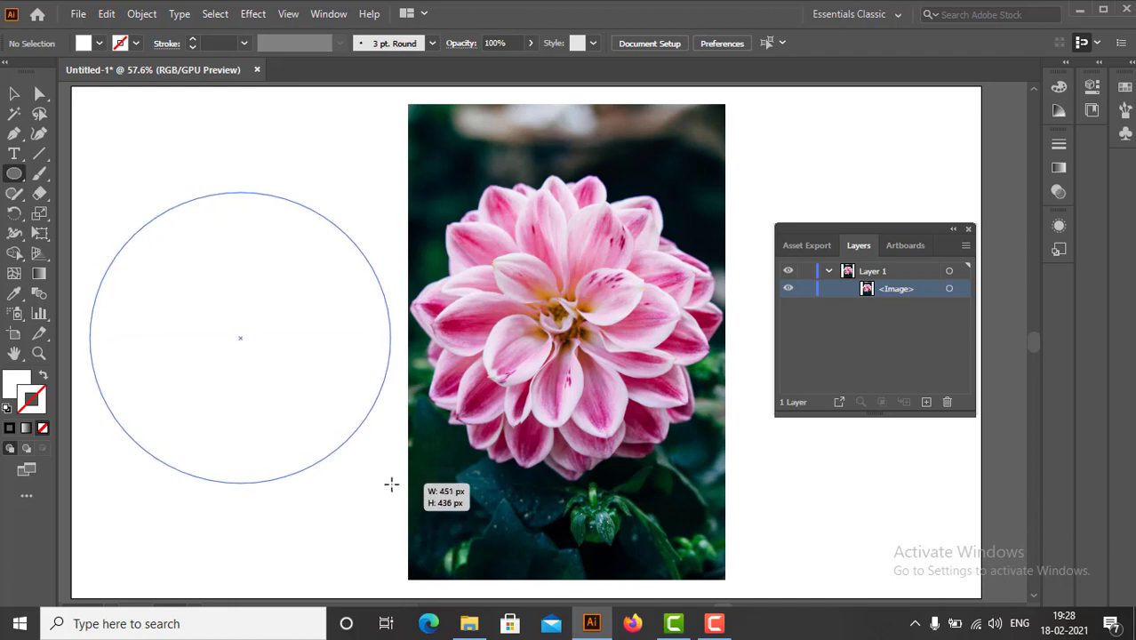
left_click_drag(391, 485, 392, 484)
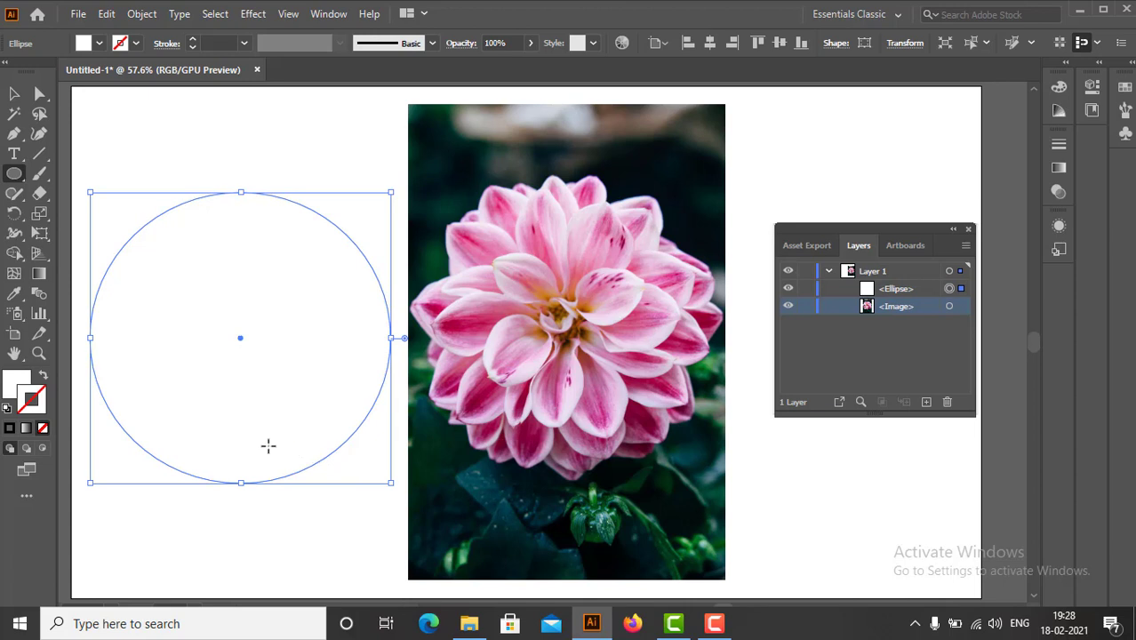
Give the ellipse a black stroke and deselect it.
left_click(137, 49)
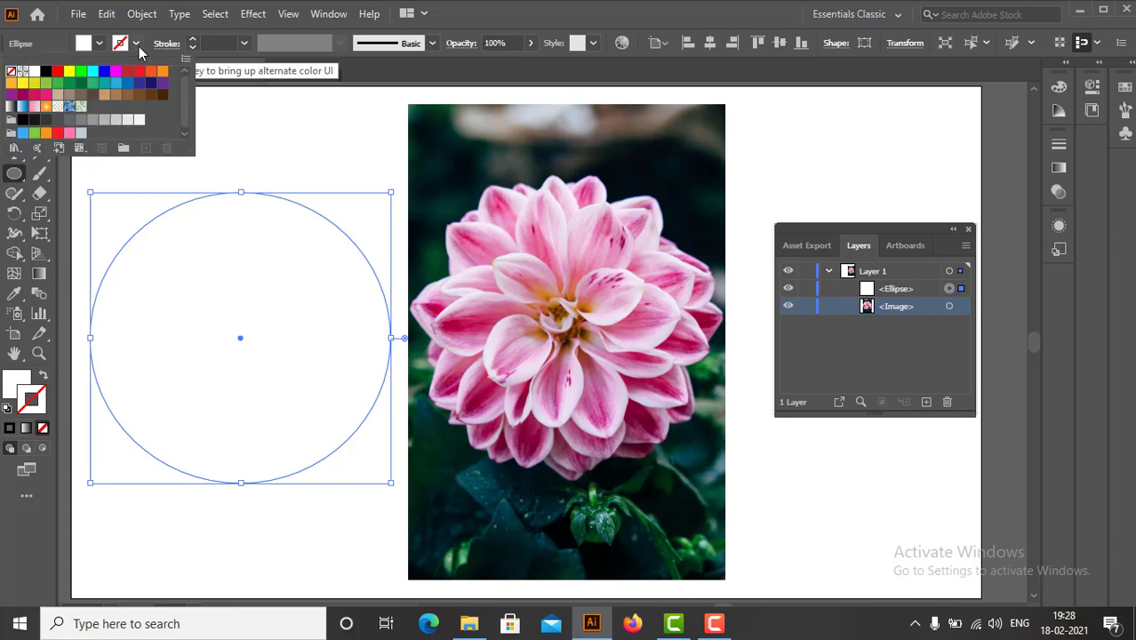
left_click(46, 73)
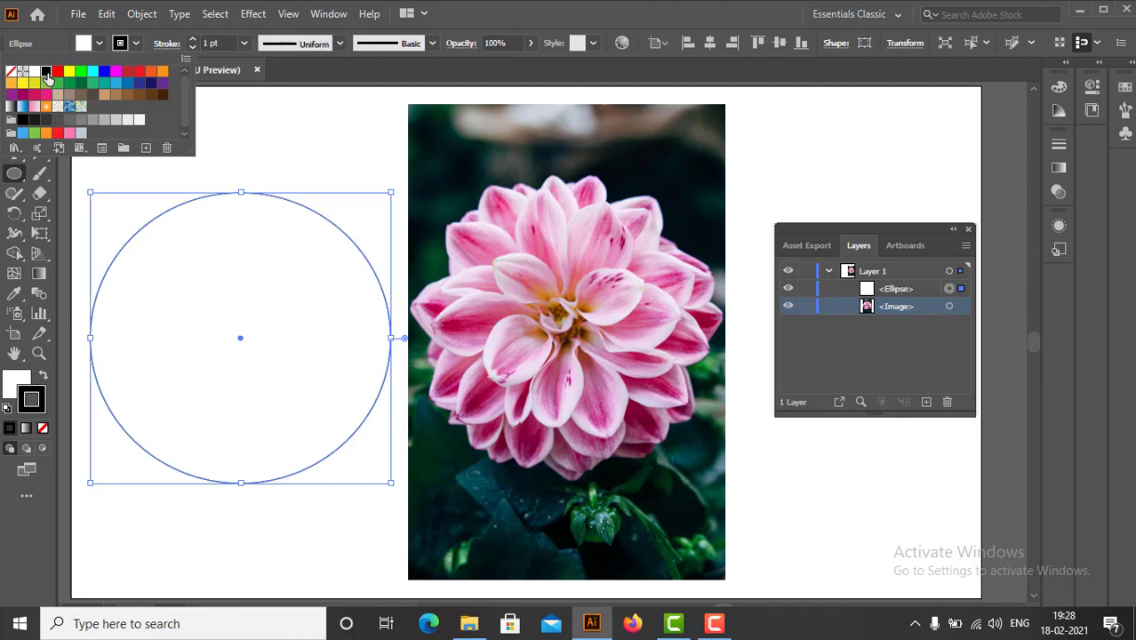
left_click(261, 119)
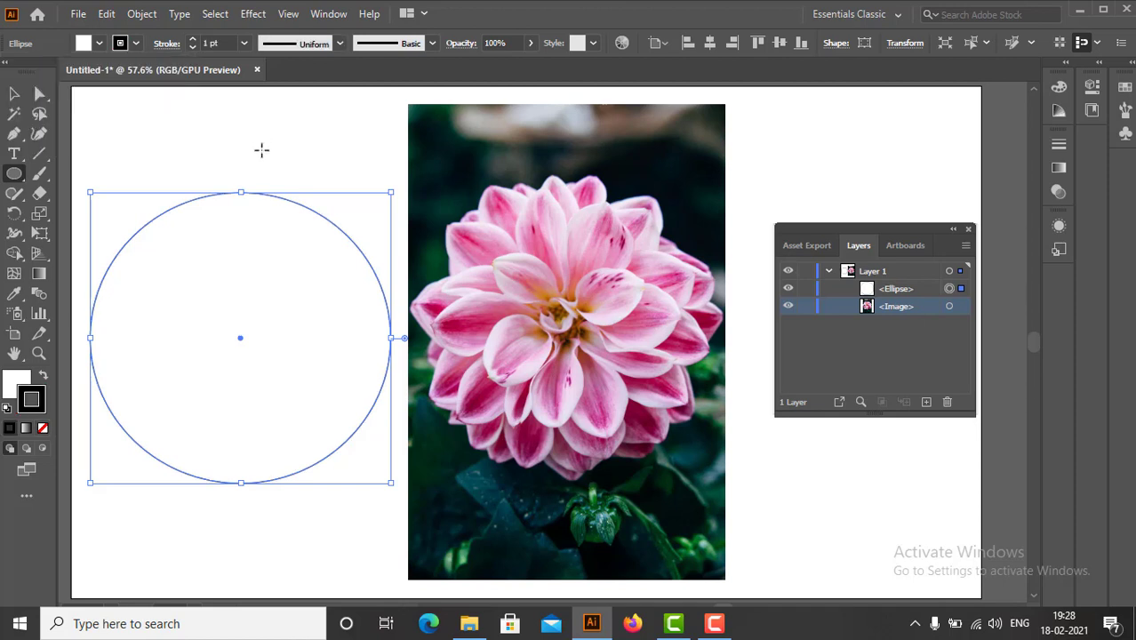
left_click(17, 95)
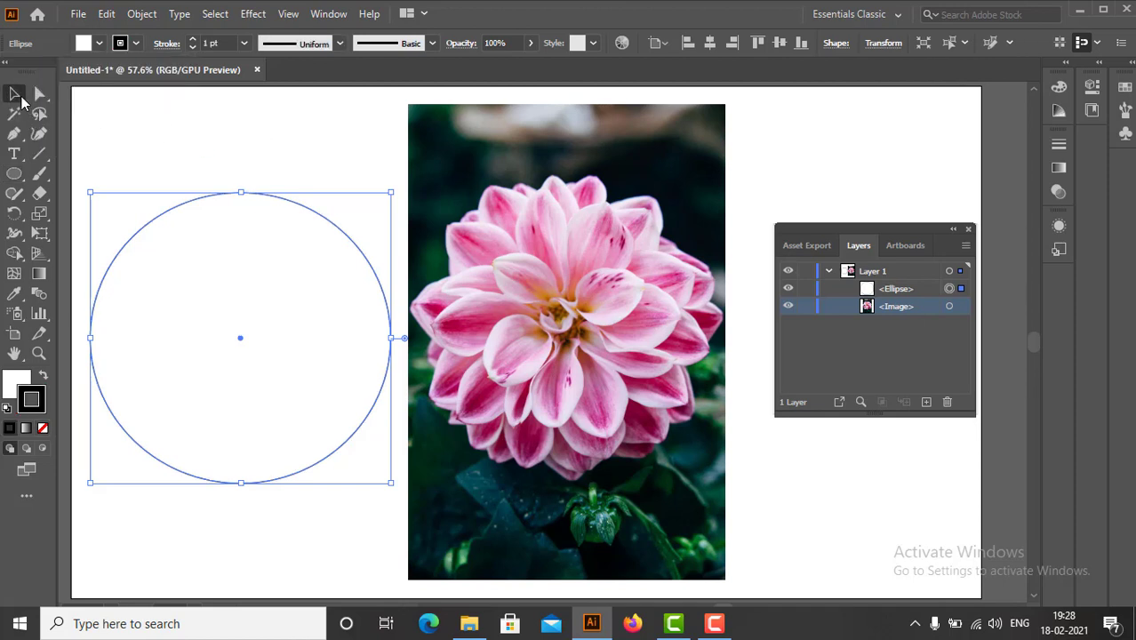
left_click(176, 123)
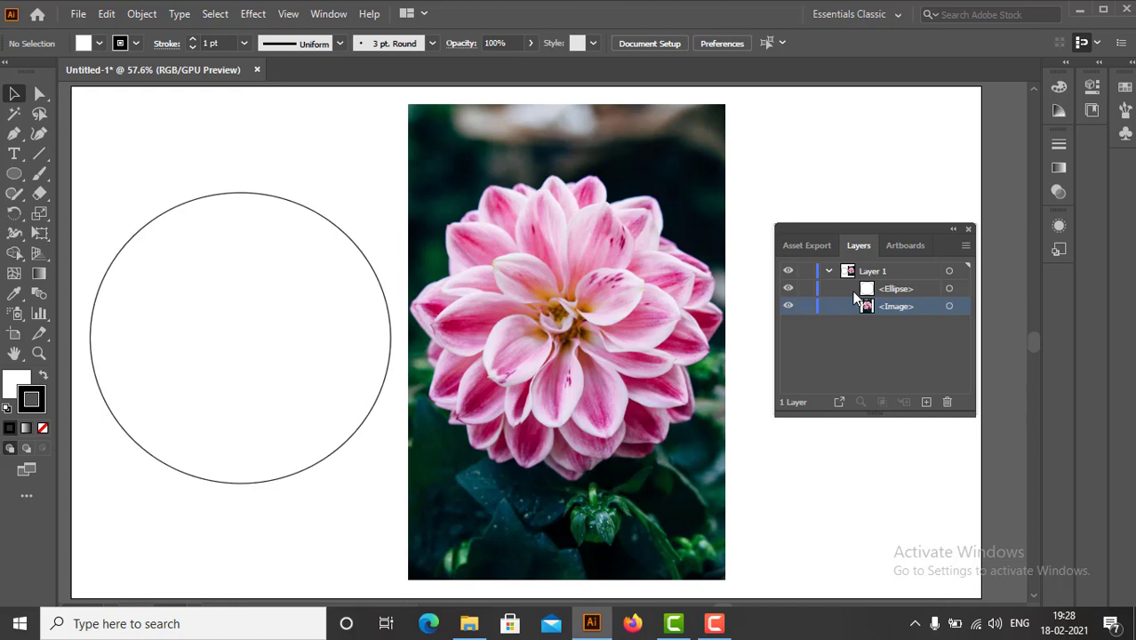
Examine the ellipse and image entries within Layer 1, and collapse the layer.
left_click(918, 291)
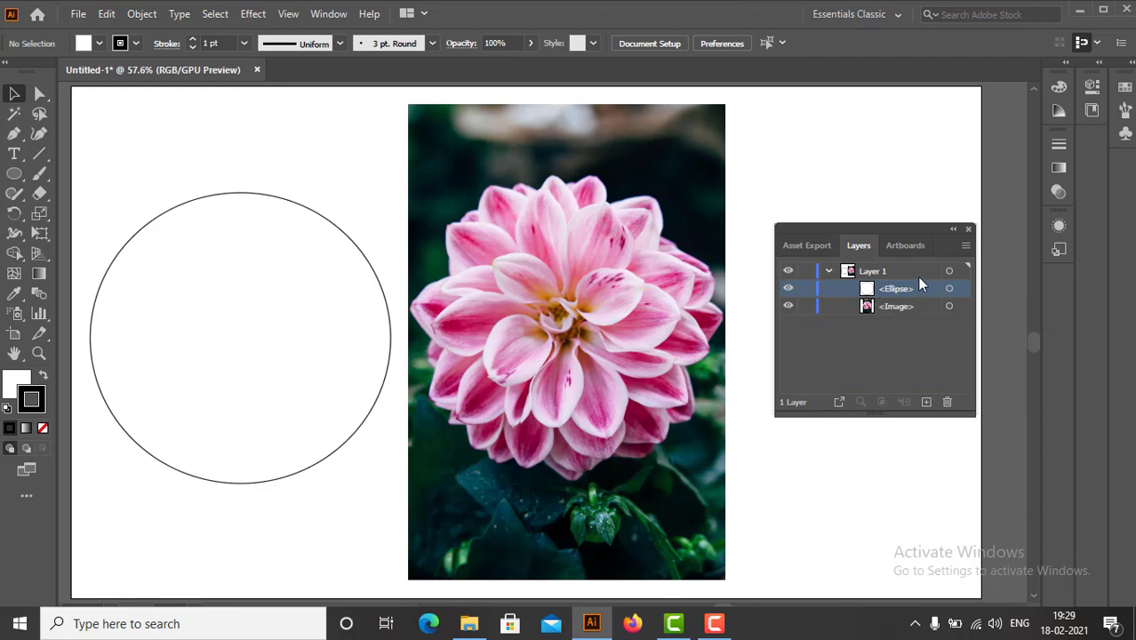
left_click(916, 274)
left_click(919, 285)
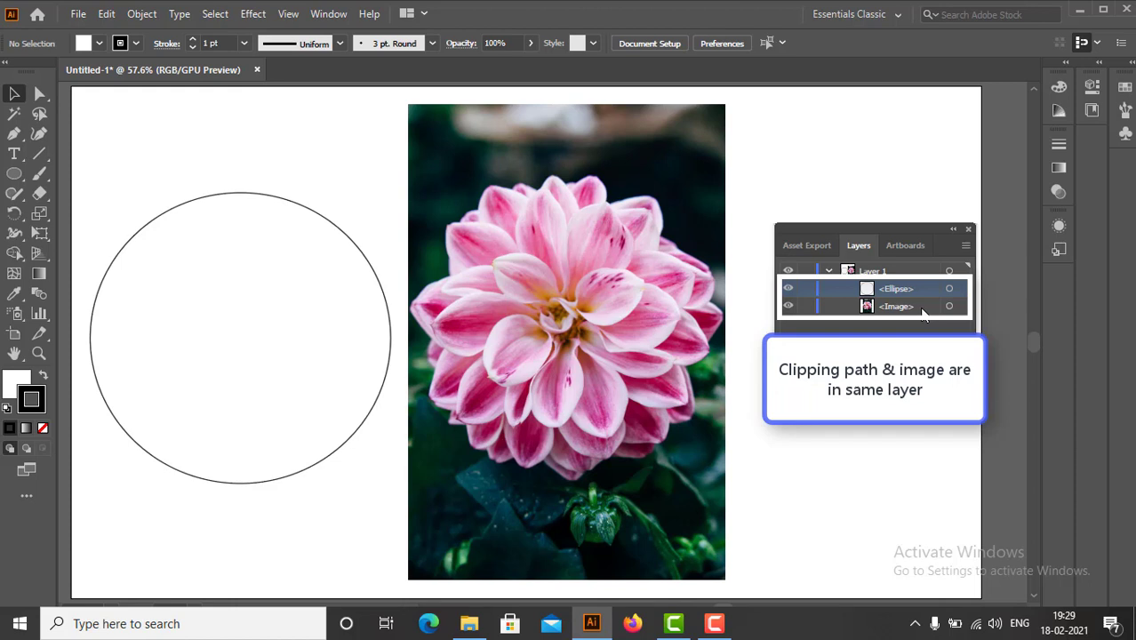
left_click(898, 306)
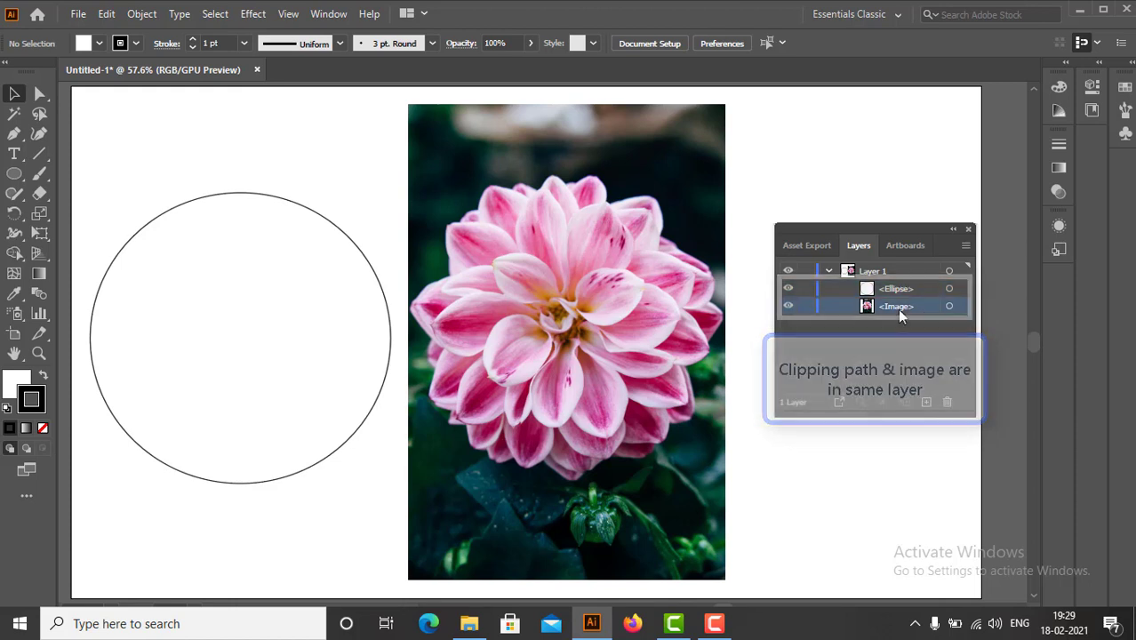
left_click(910, 289, "shift")
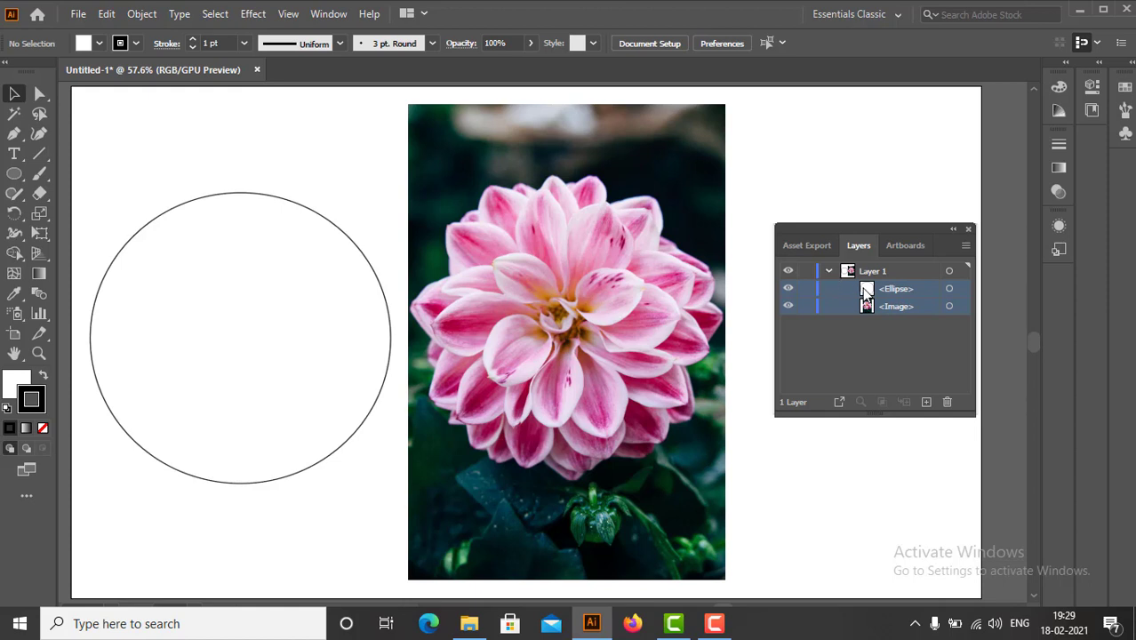
left_click(866, 325)
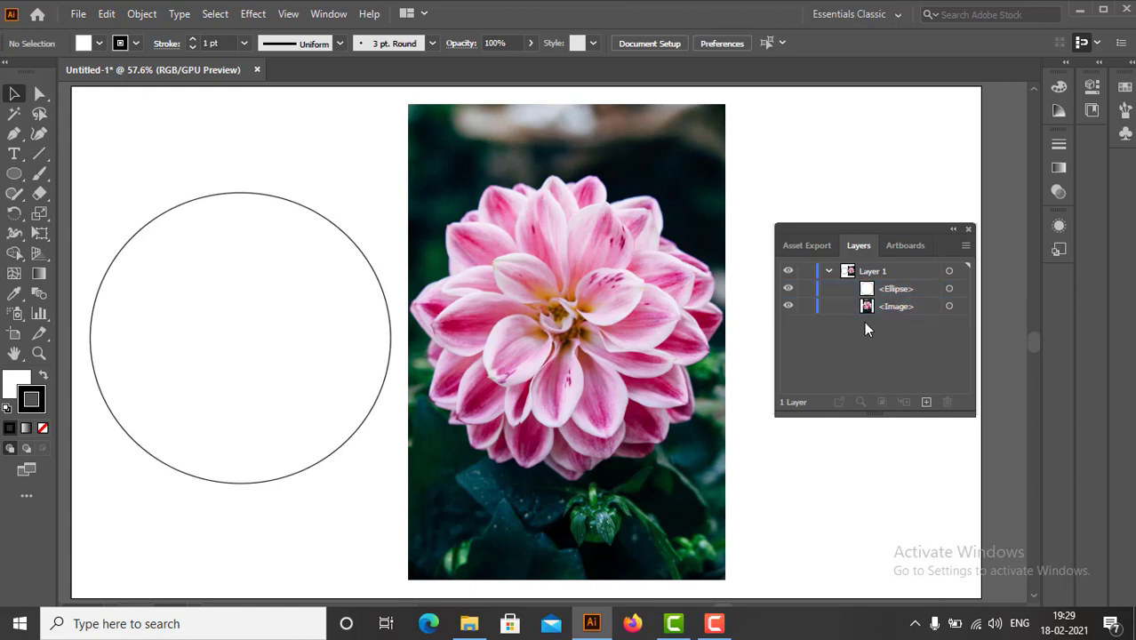
left_click(828, 270)
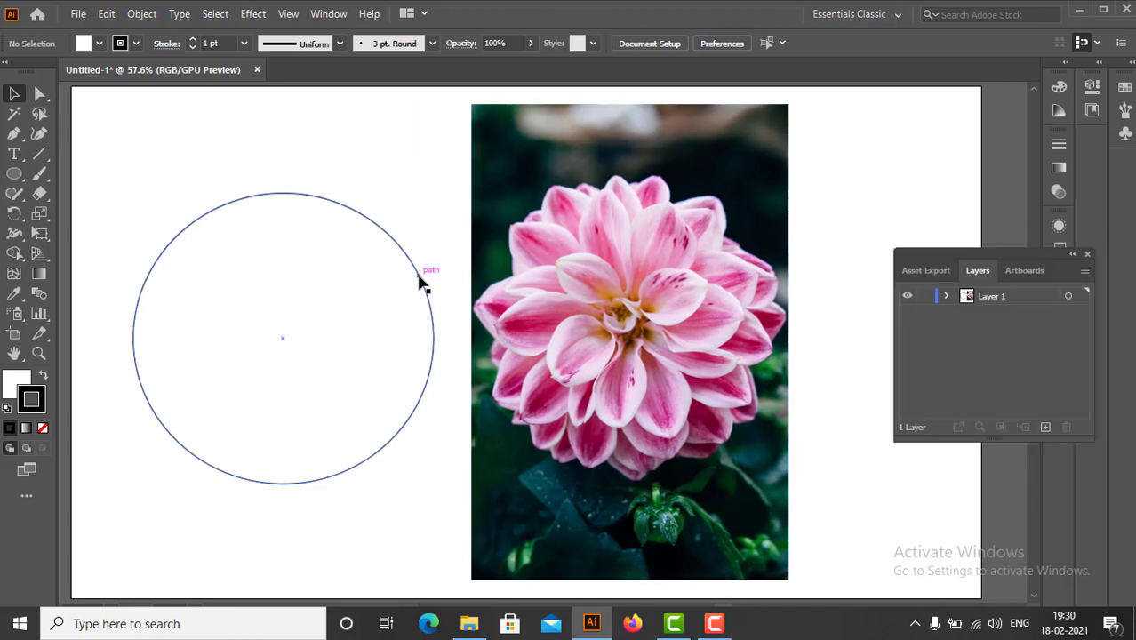
Move the ellipse over the flower and stretch it to the photo's full width so it covers all the petals.
left_click(422, 283)
left_click_drag(421, 281, 770, 261)
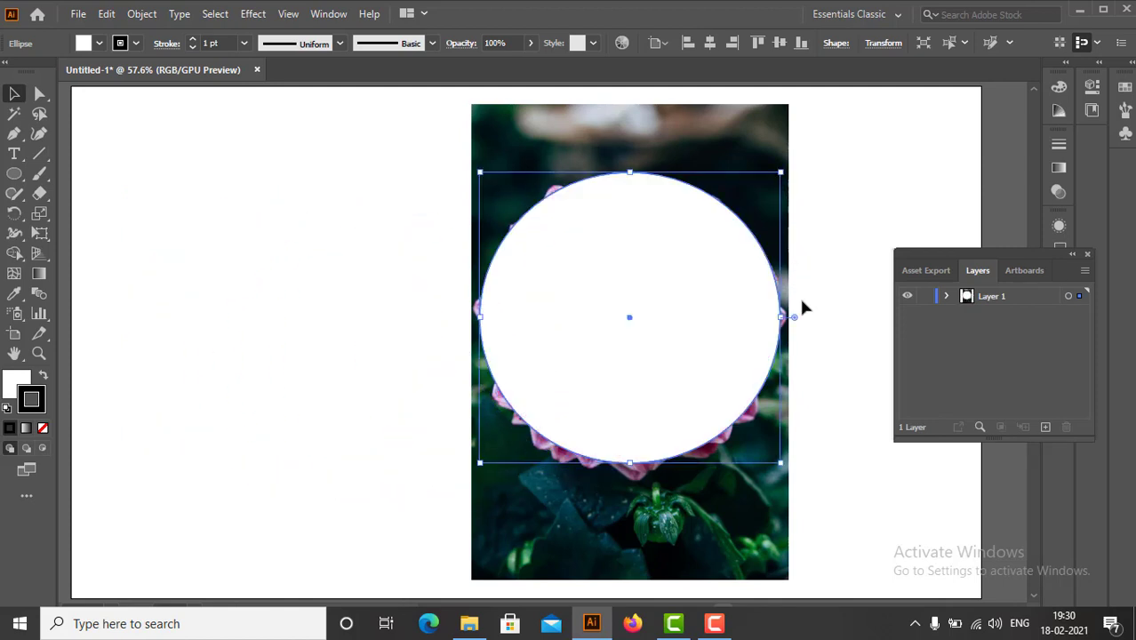
left_click_drag(784, 315, 790, 317)
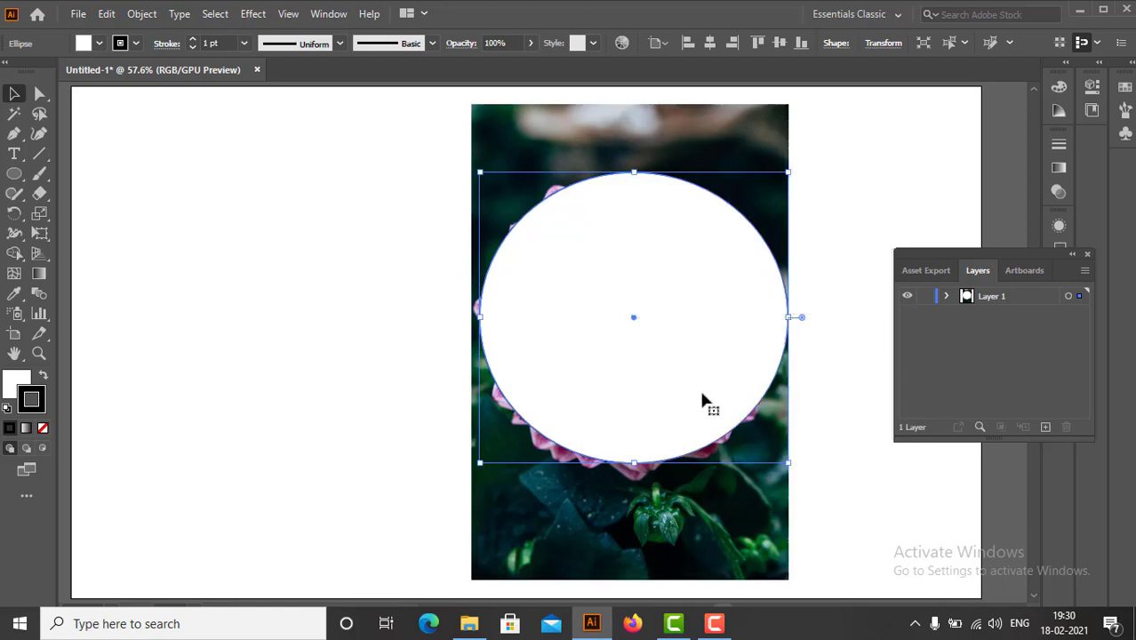
left_click_drag(634, 462, 634, 480)
left_click_drag(480, 327, 471, 327)
left_click_drag(630, 172, 629, 164)
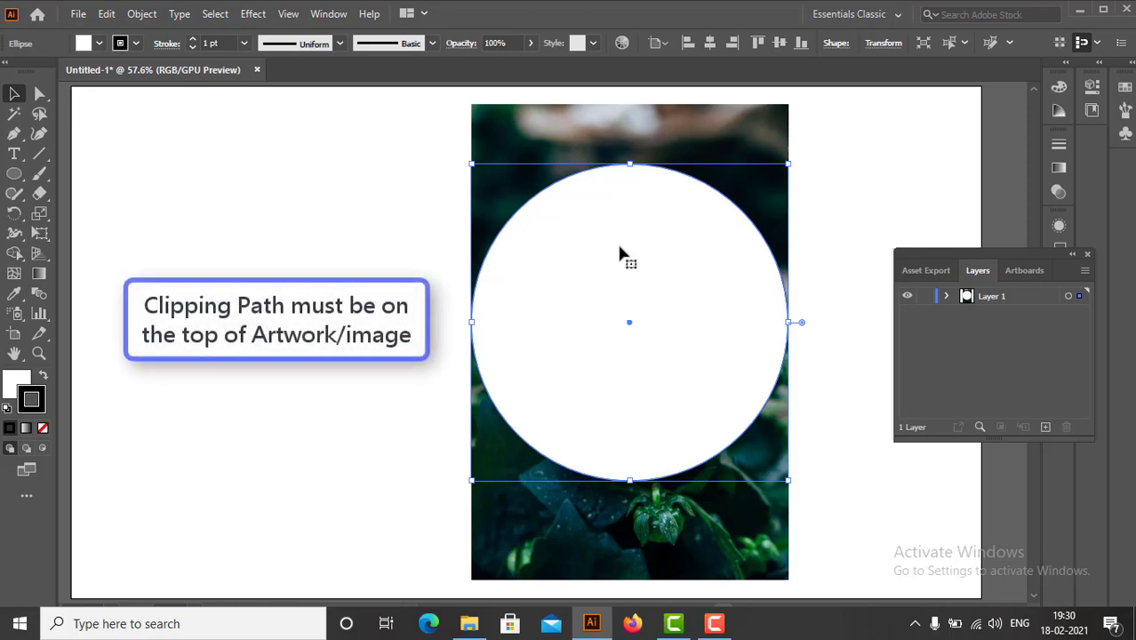
Bring the flower photo to the front of the stacking order, above the ellipse.
left_click(524, 153)
right_click(524, 153)
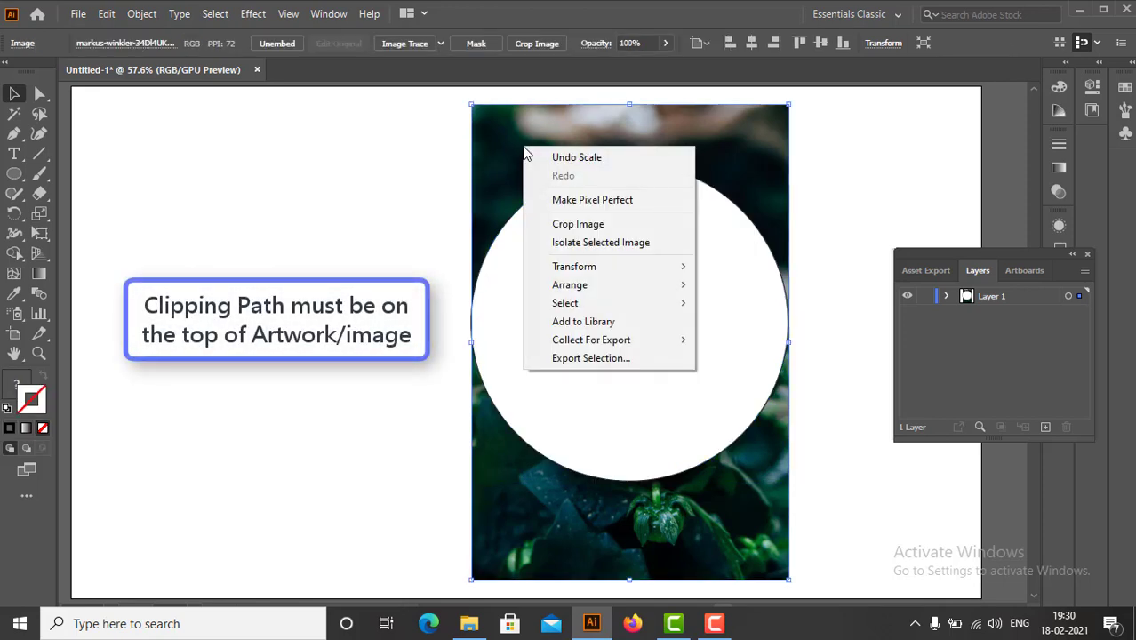
mouse_move(599, 286)
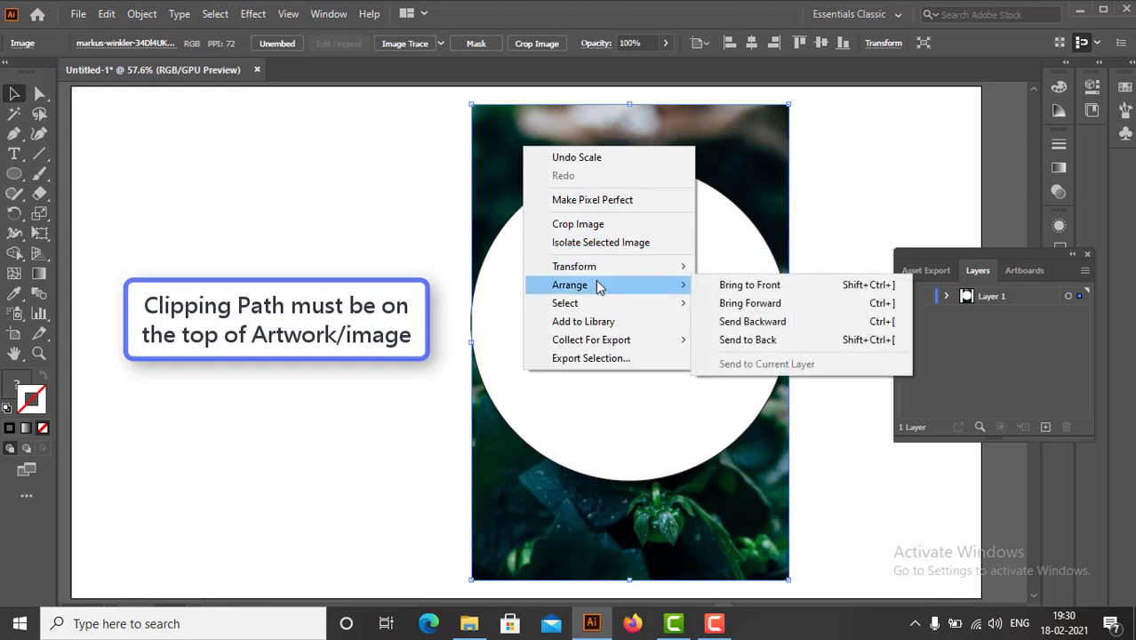
left_click(727, 286)
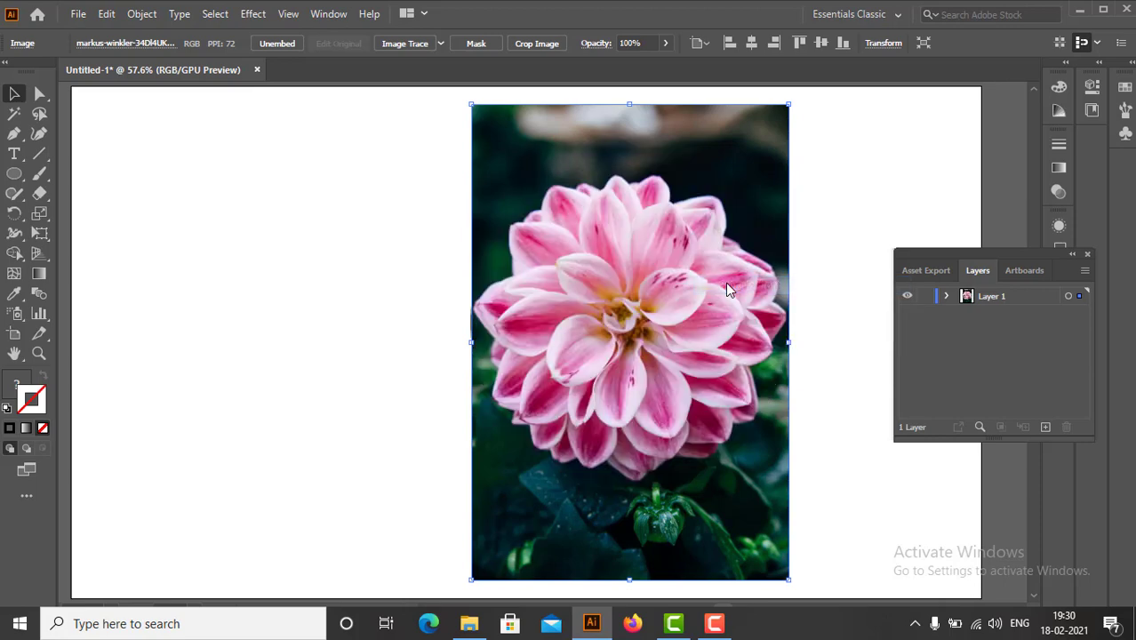
Try to make a clipping mask from the ellipse and the flower photo with the photo in front.
left_click_drag(327, 161, 804, 437)
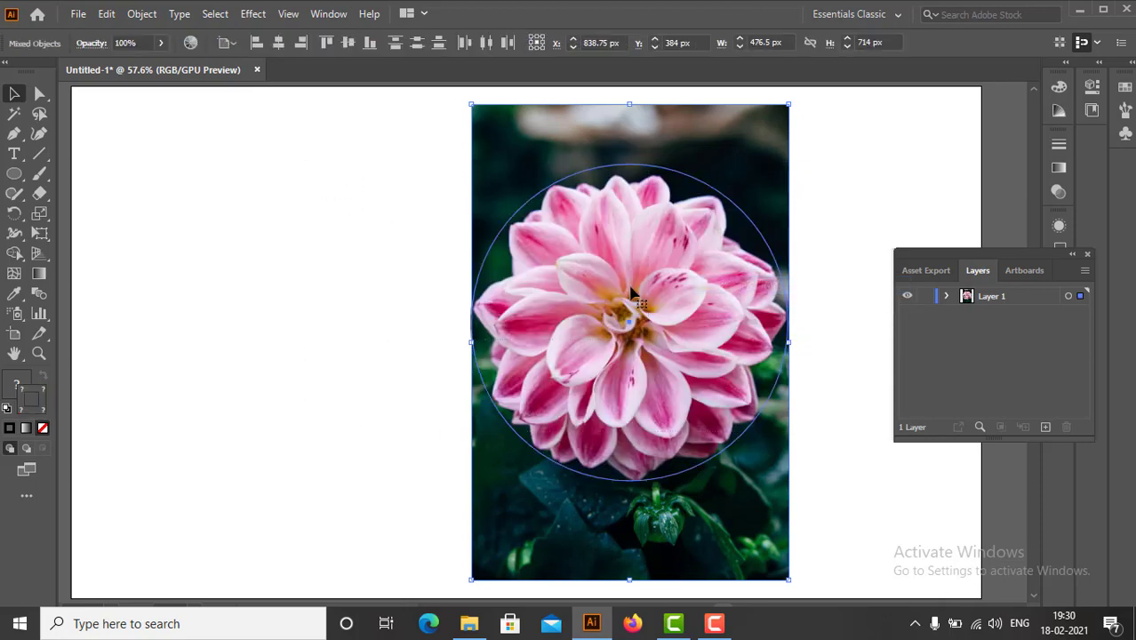
right_click(630, 286)
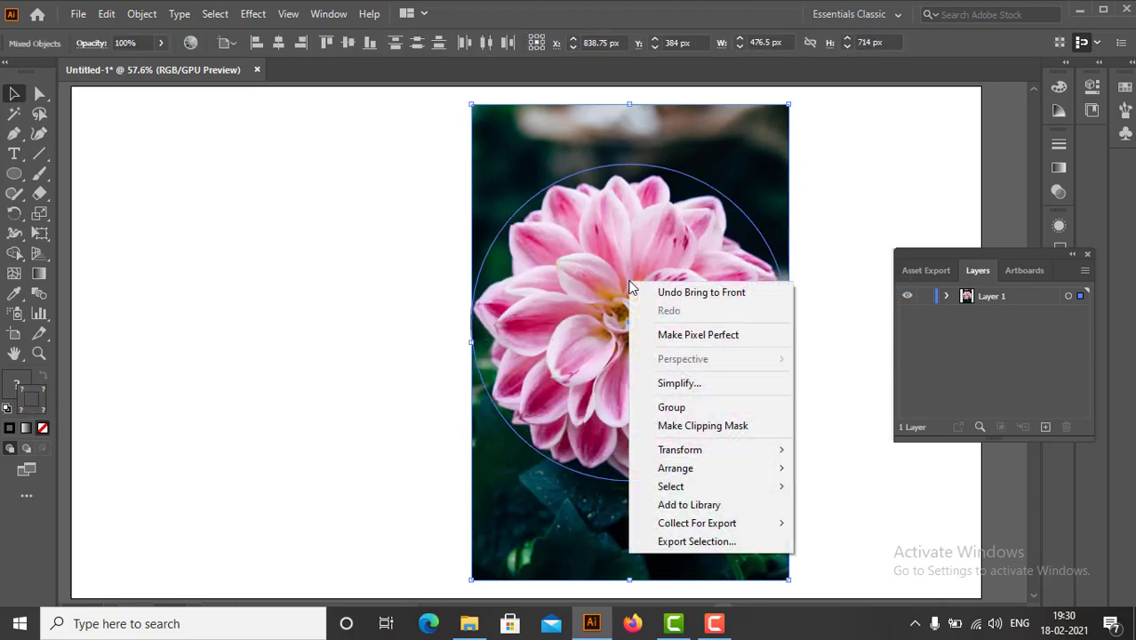
left_click(698, 432)
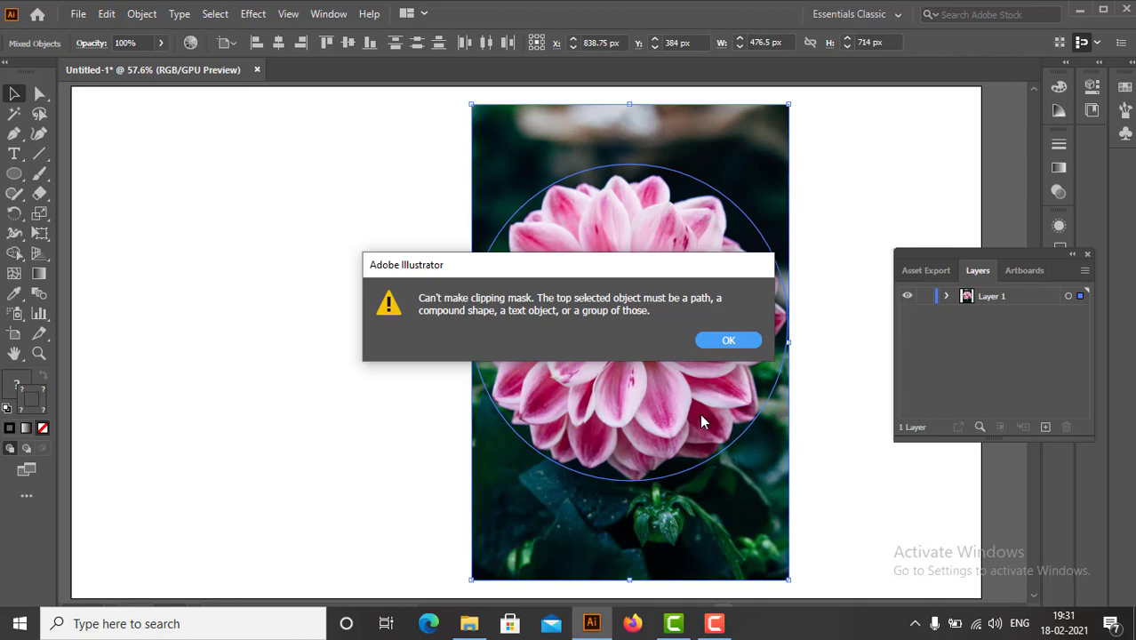
key("Return")
Send the flower photo to the back of the stacking order, behind the ellipse.
left_click(700, 420)
right_click(539, 151)
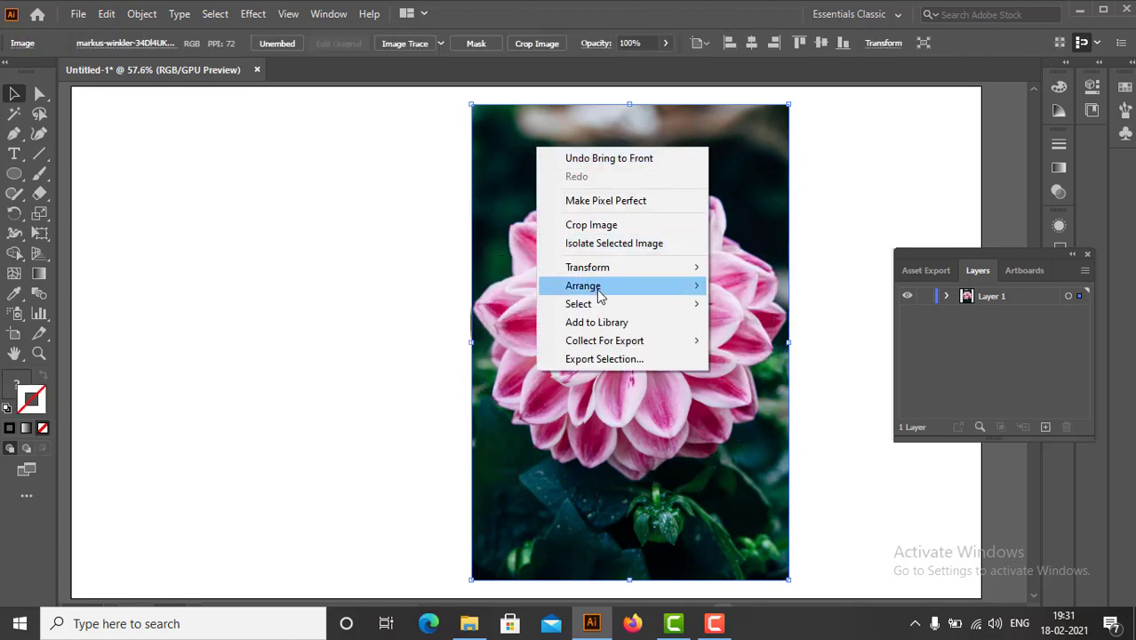
mouse_move(598, 296)
left_click(749, 342)
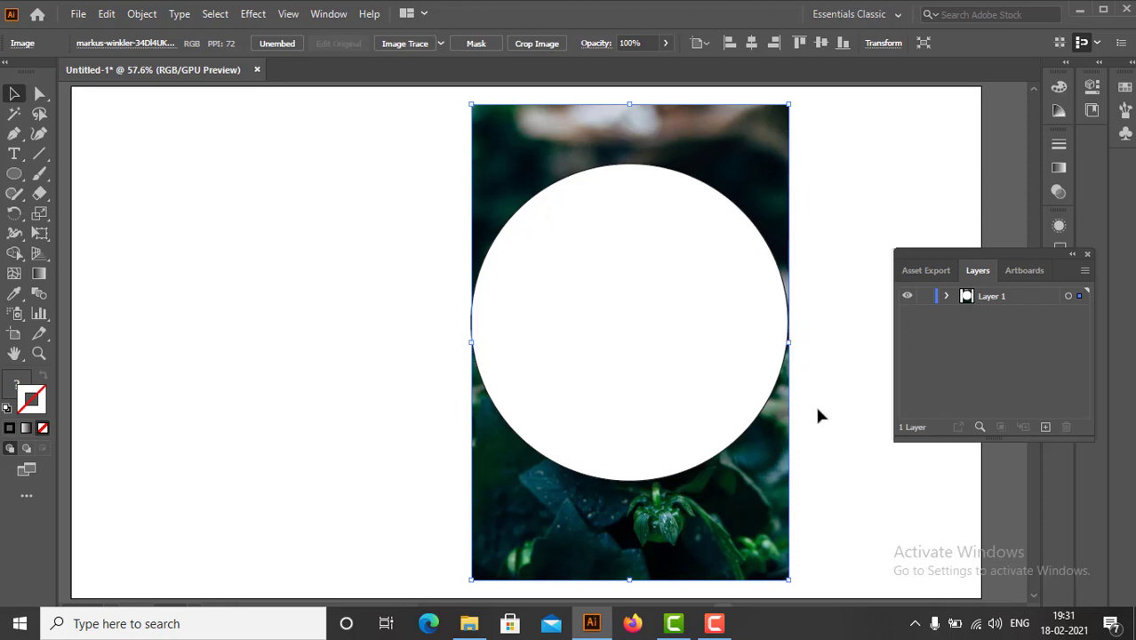
Make a clipping mask from the ellipse and the flower photo, and deselect the clipped result.
left_click(377, 222)
left_click_drag(394, 134, 841, 531)
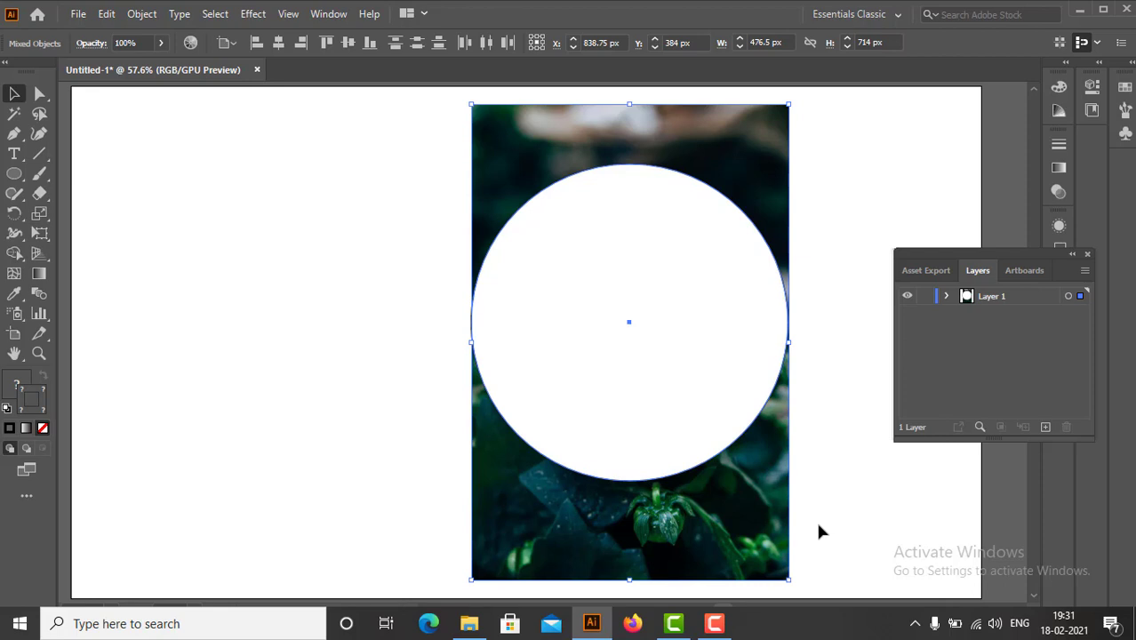
right_click(653, 238)
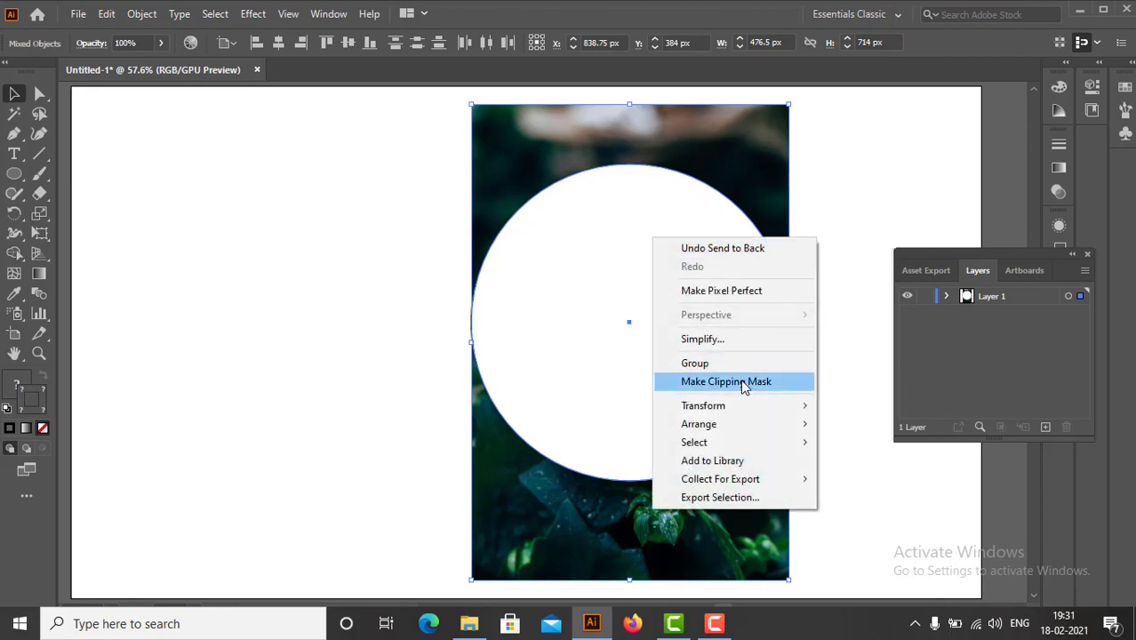
left_click(745, 383)
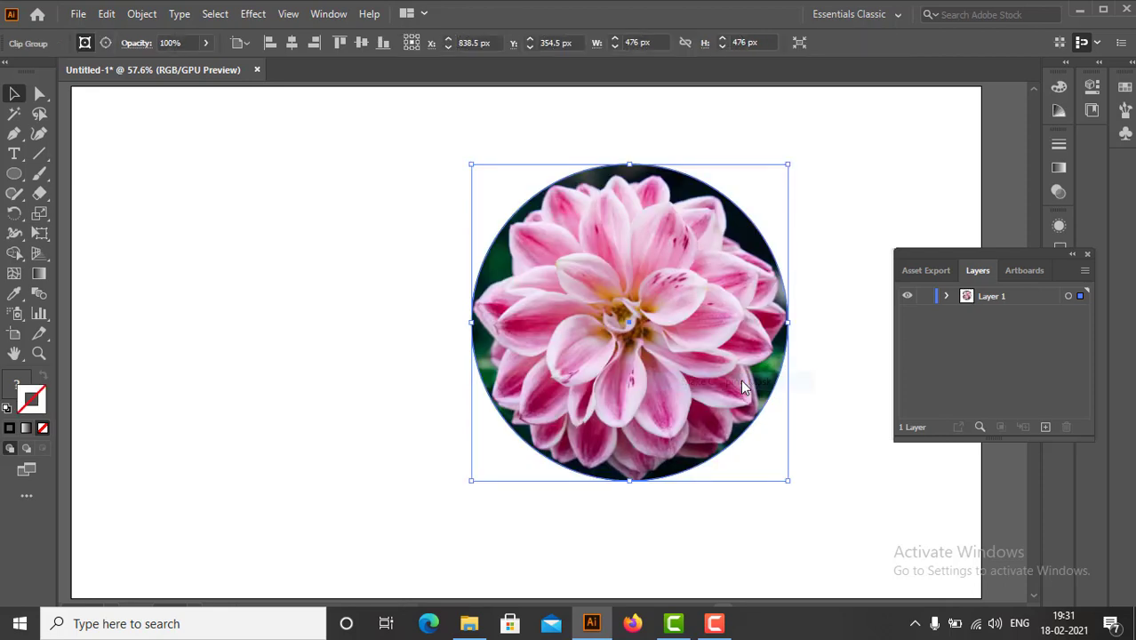
left_click(841, 426)
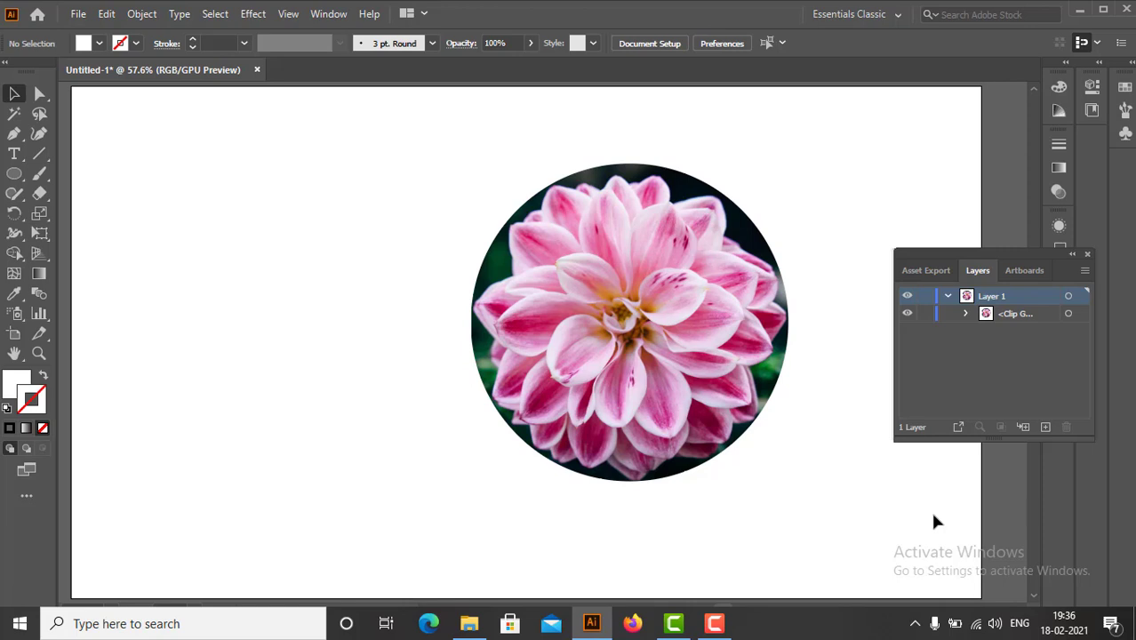
Release the ellipse's clipping mask and apply a clipping mask to the whole parent layer, Layer 1.
key("ctrl+alt+7")
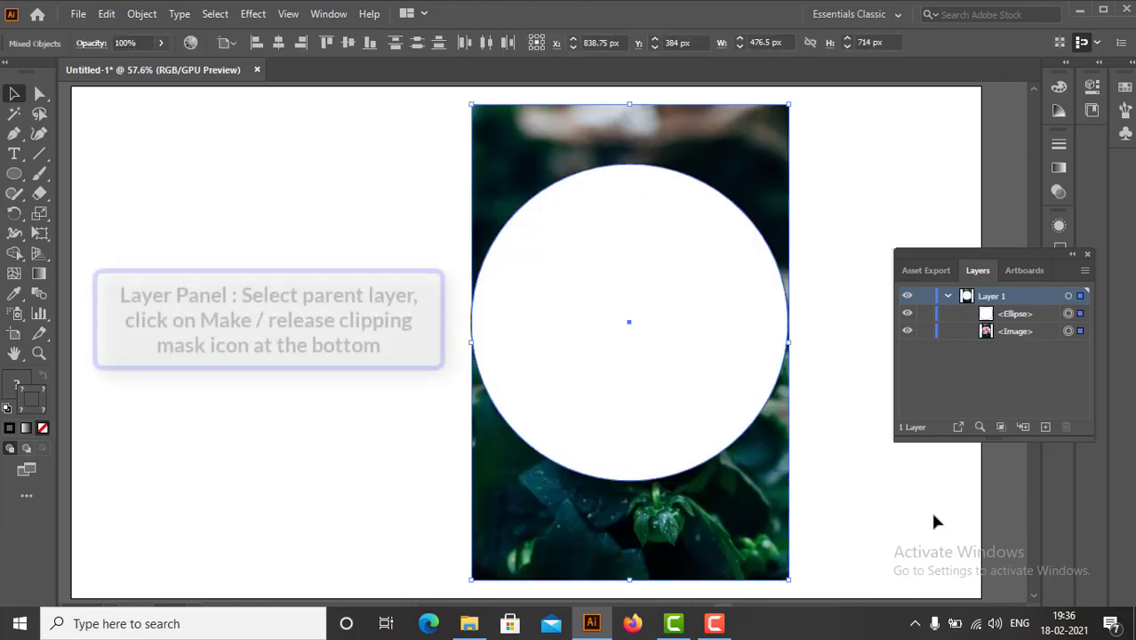
left_click(1018, 302)
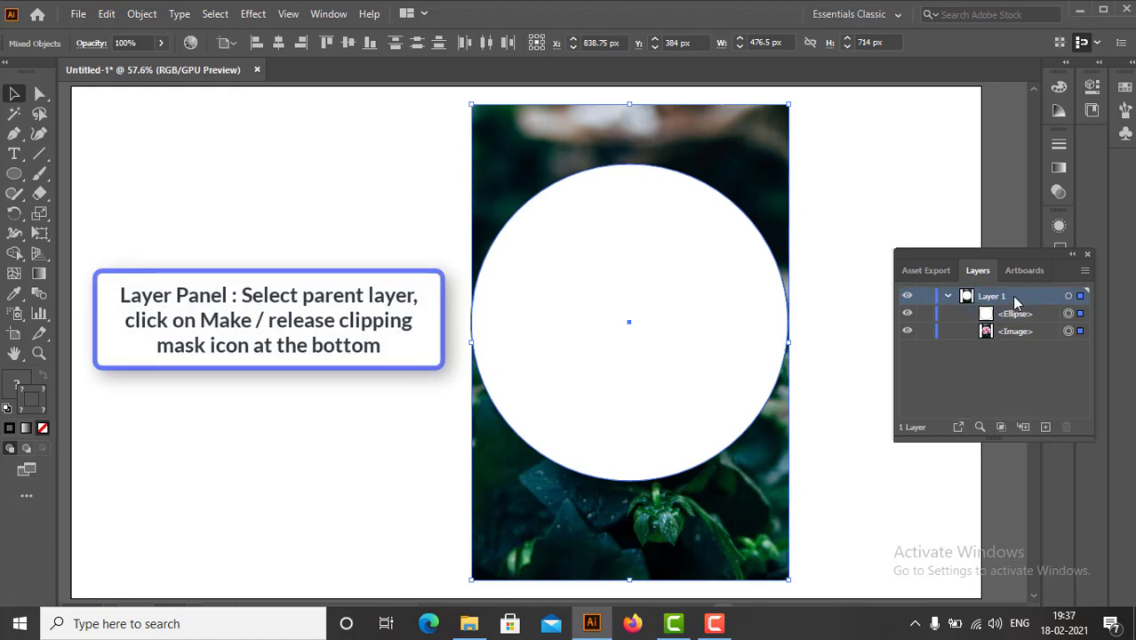
left_click(1001, 428)
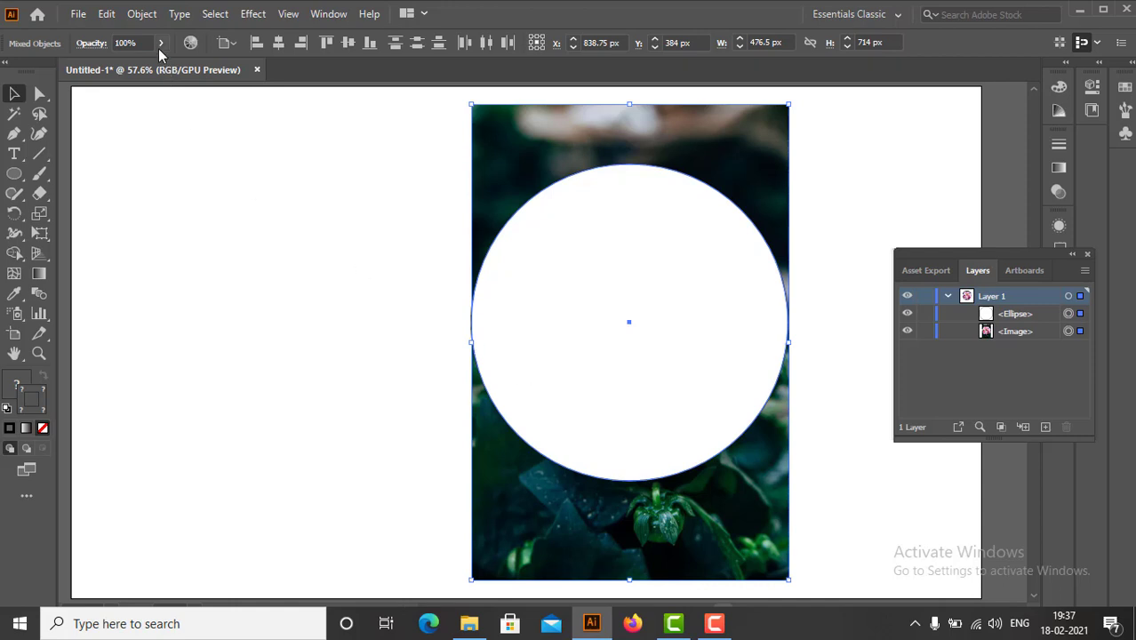
Clip the selected flower photo with the ellipse using the object-level Clipping Mask Make command.
left_click(142, 15)
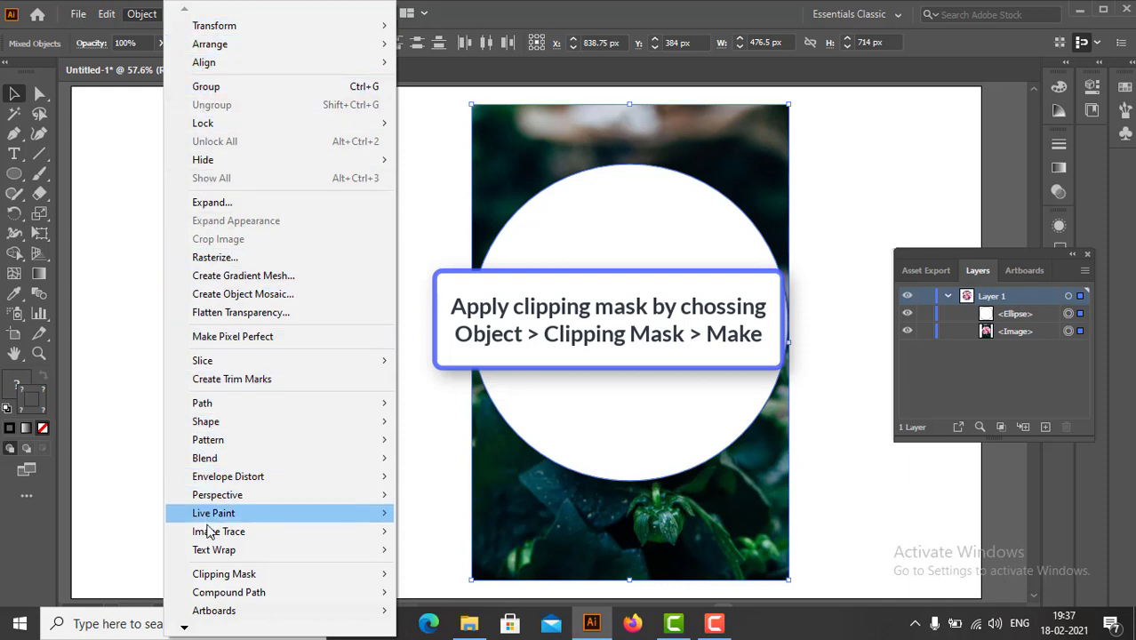
mouse_move(209, 576)
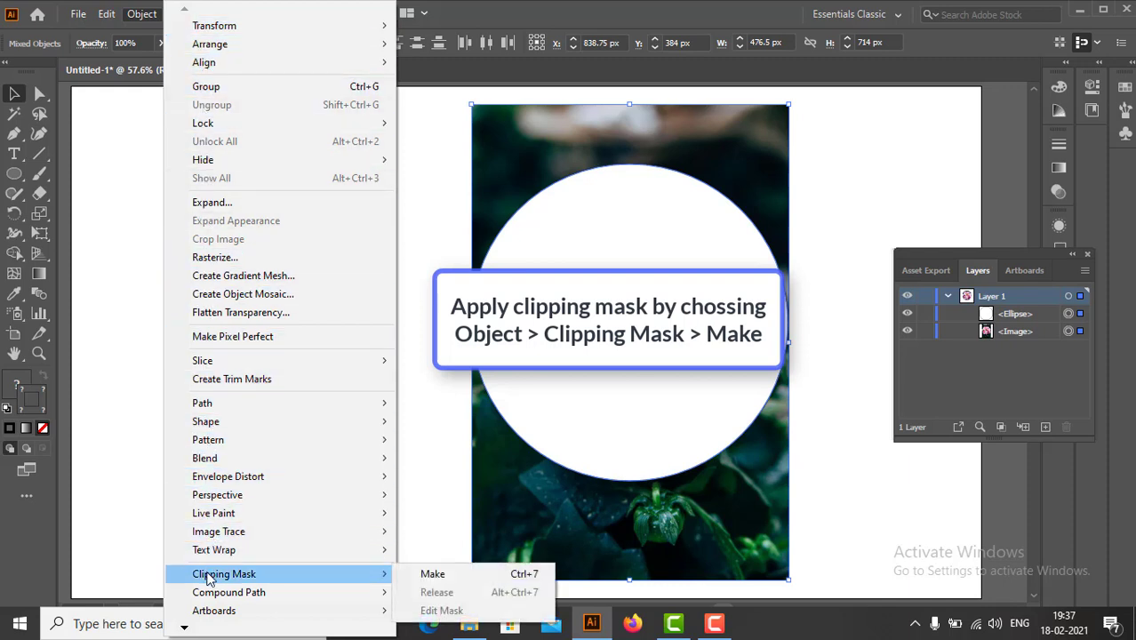
left_click(435, 573)
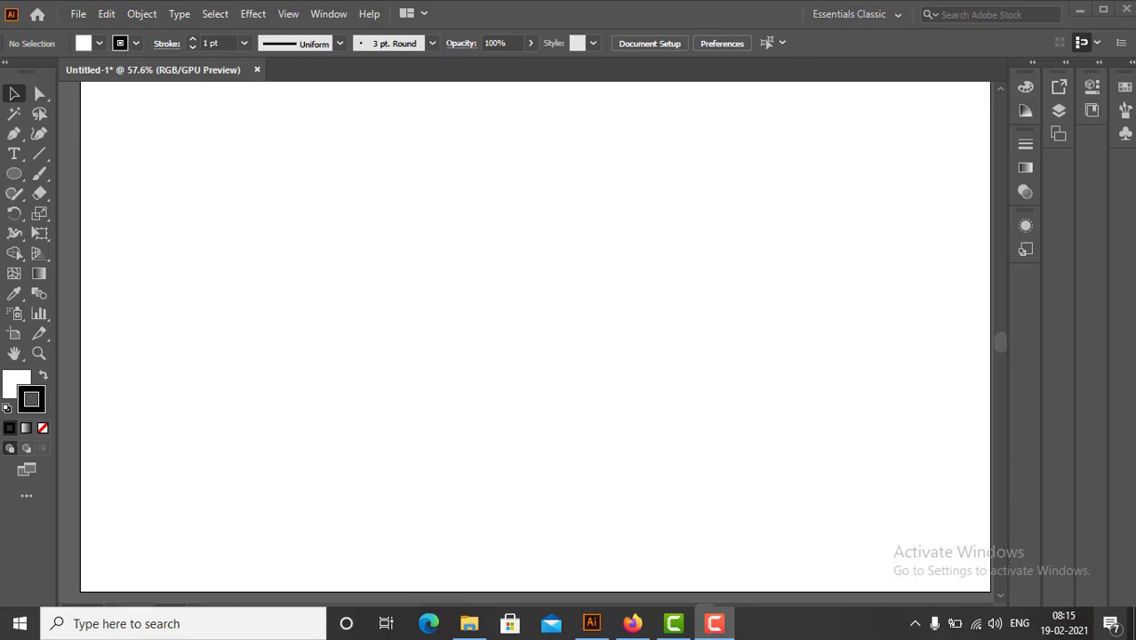
Place the two unsplash flower photos dated 19-02-2021 from Downloads, with the red flower at the artboard's right and the yellow one at its left.
left_click(77, 17)
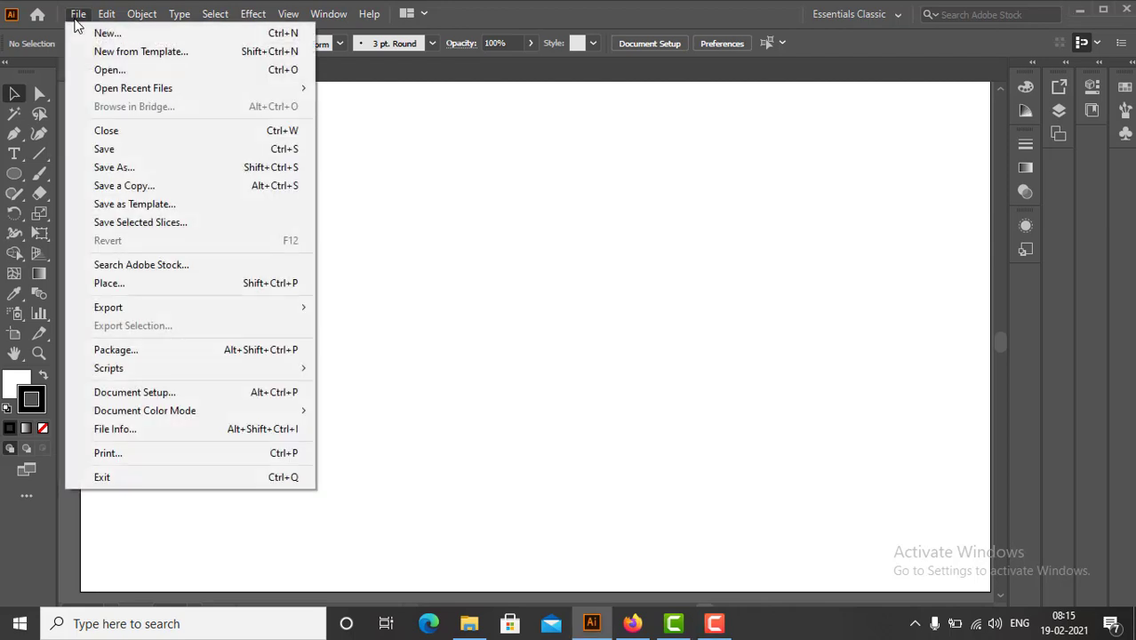
left_click(106, 287)
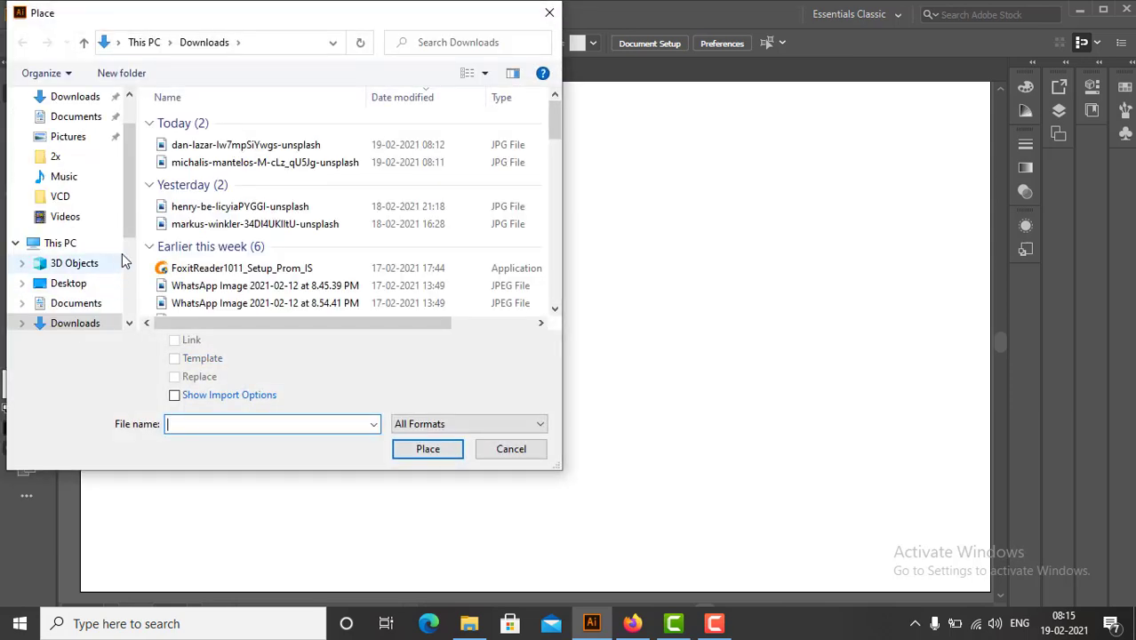
left_click(189, 149)
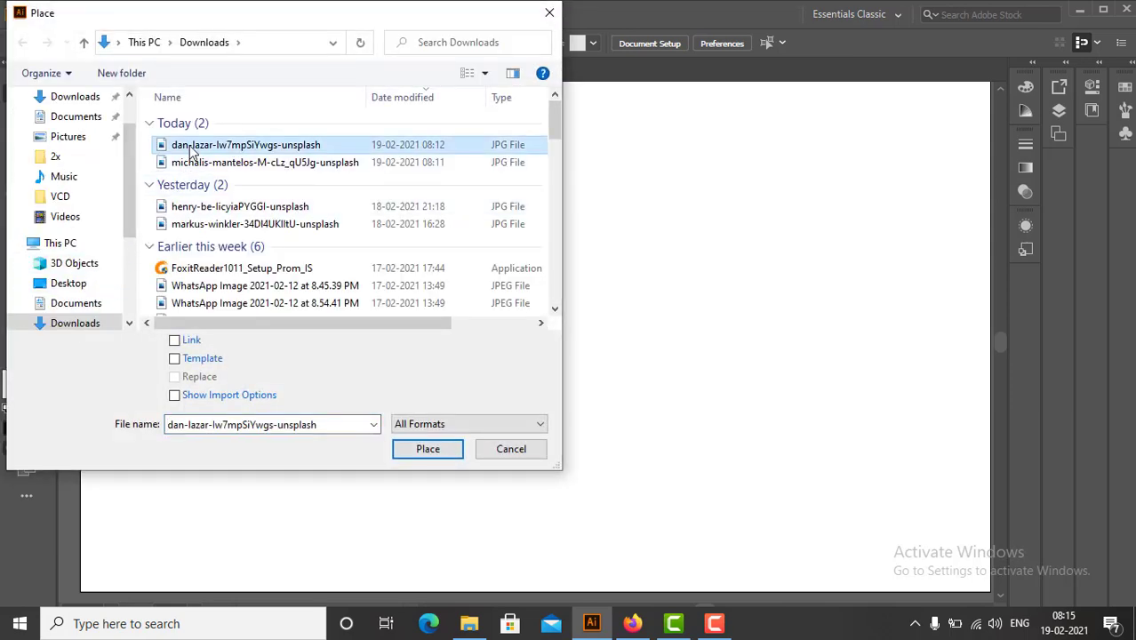
left_click(194, 163, "ctrl")
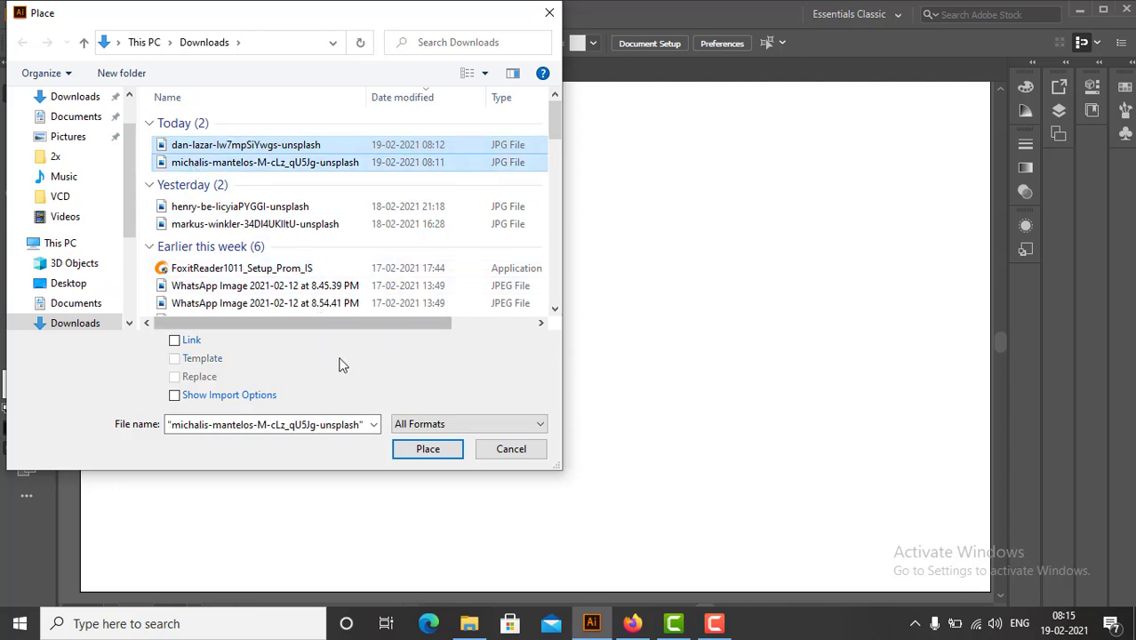
left_click(418, 450)
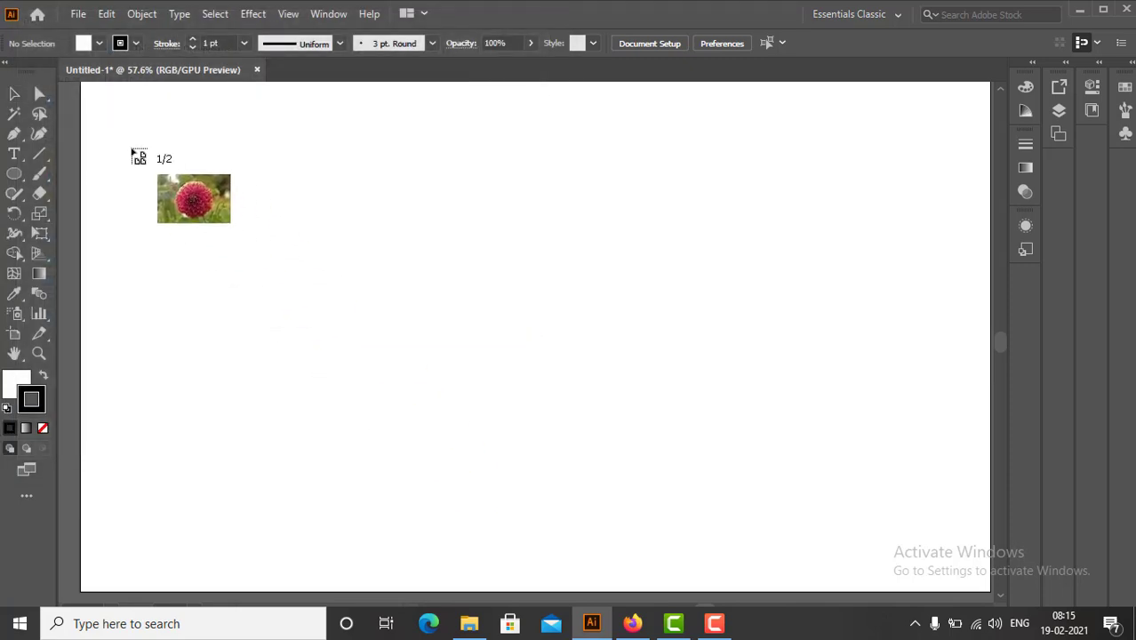
left_click(520, 193)
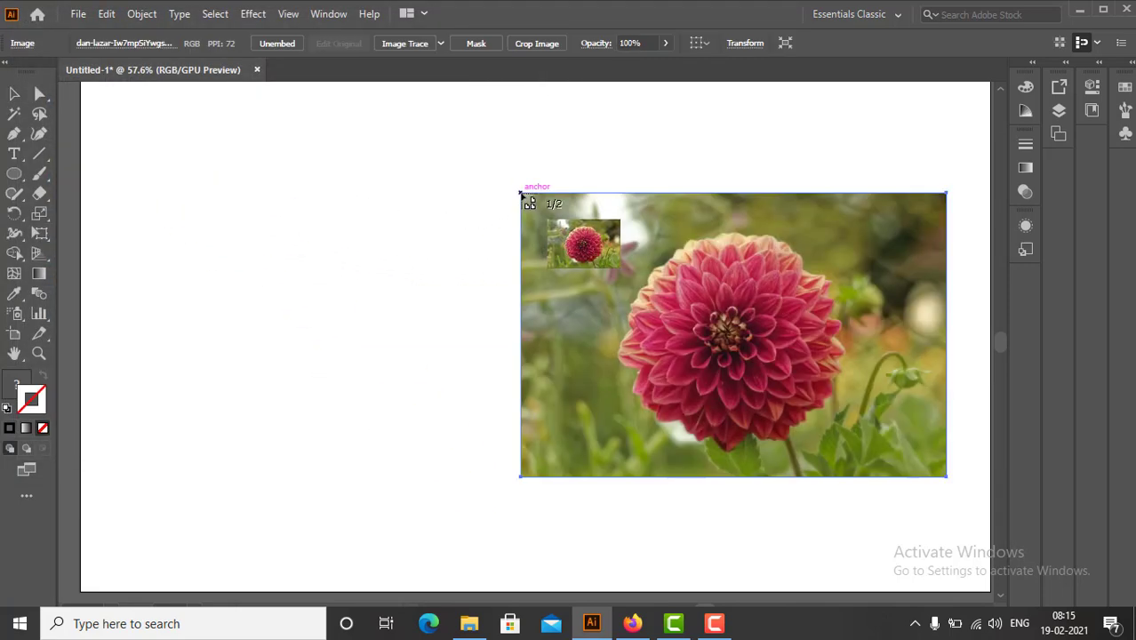
left_click(164, 188)
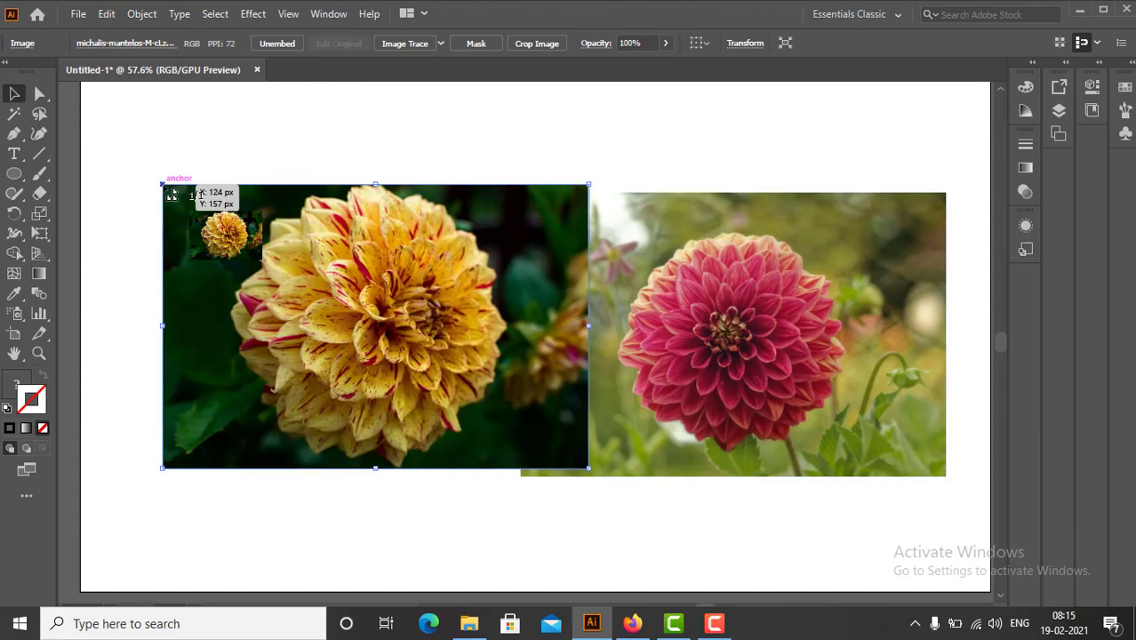
Line up the yellow and red flower photos edge to edge with vertical centres aligned, roughly centred across the artboard.
left_click_drag(308, 298, 250, 308)
left_click_drag(393, 137, 584, 311)
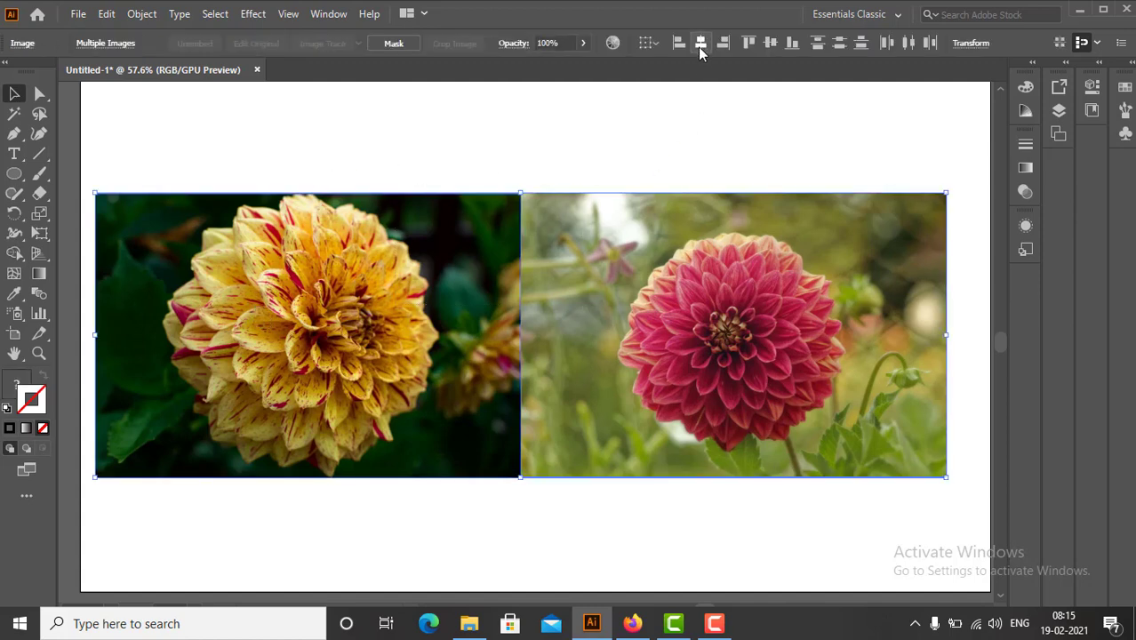
left_click(770, 44)
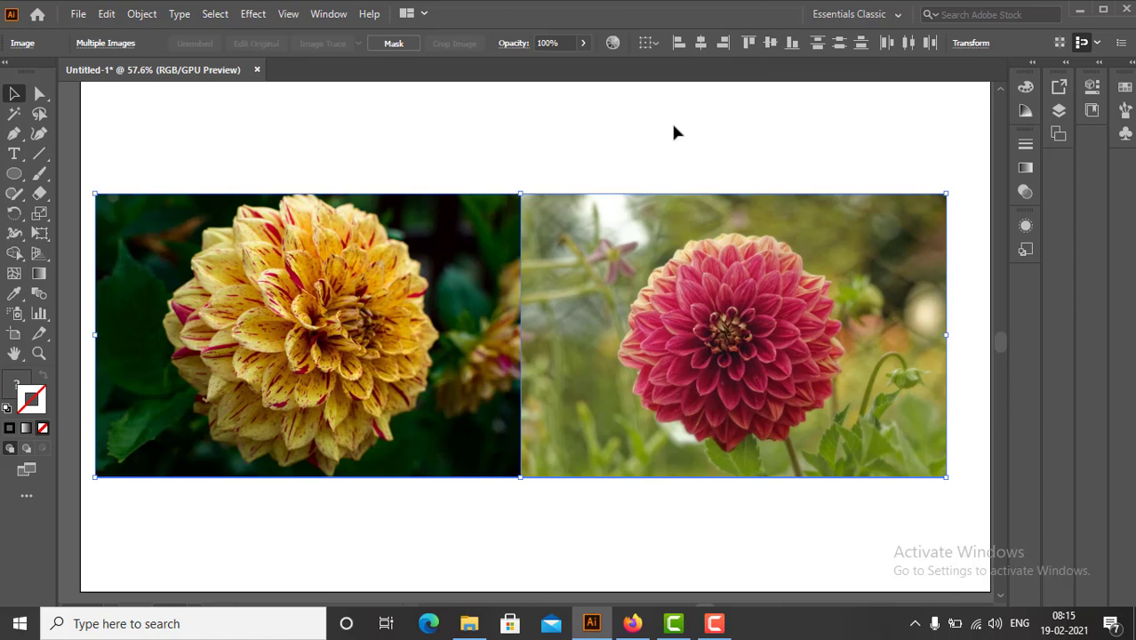
left_click_drag(194, 157, 615, 300)
left_click(630, 158)
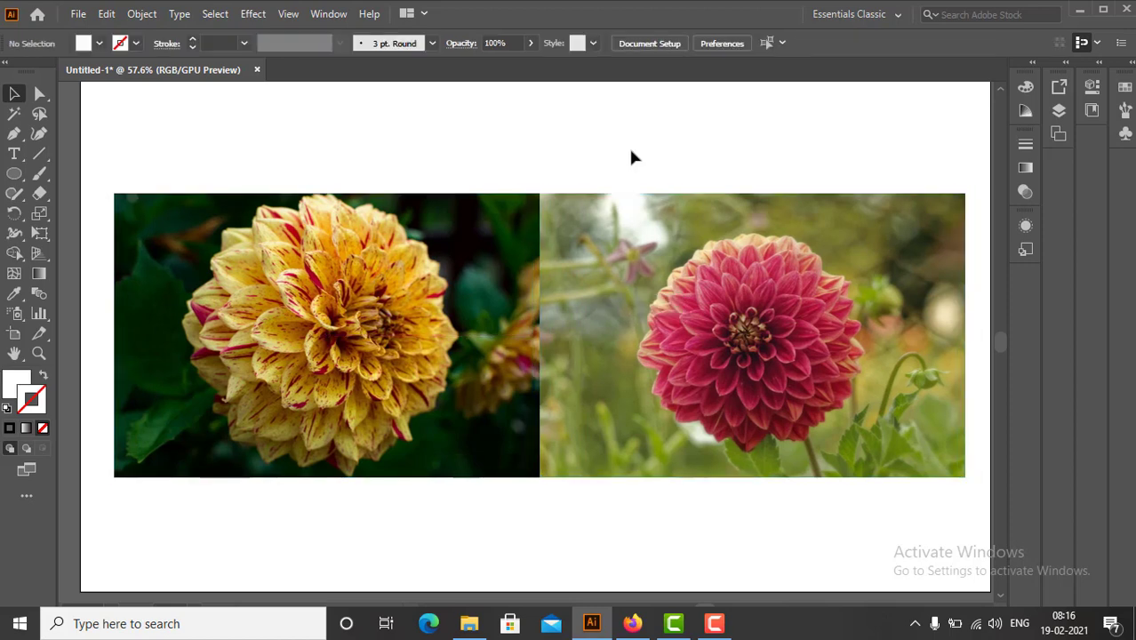
Examine the two image entries within Layer 1 and their stacking order, and hide the layer list.
left_click(329, 13)
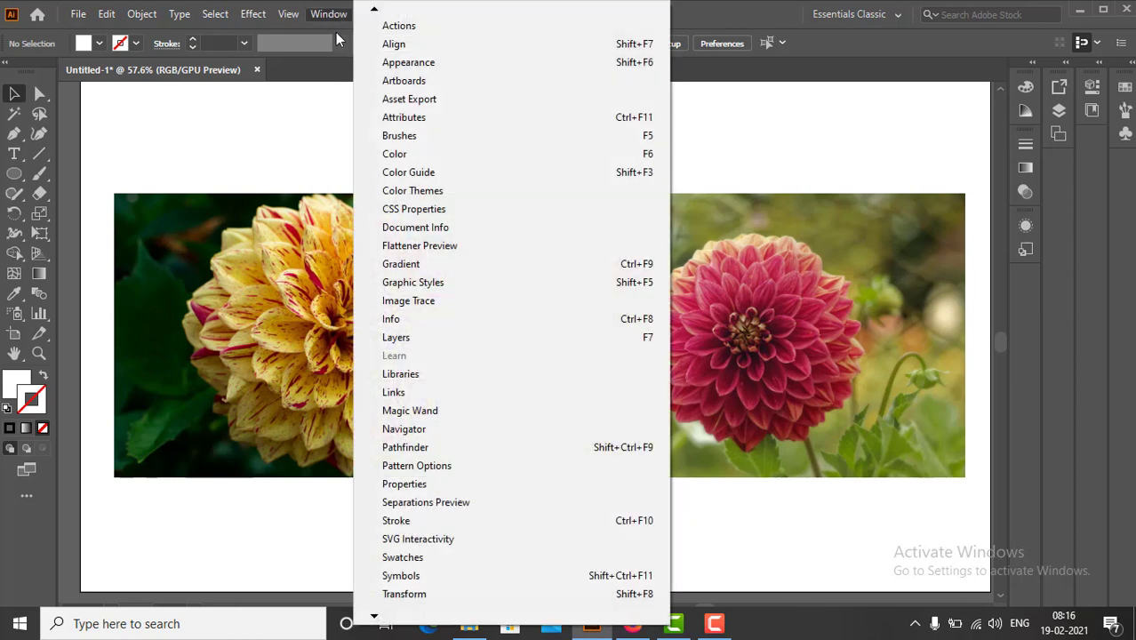
left_click(386, 337)
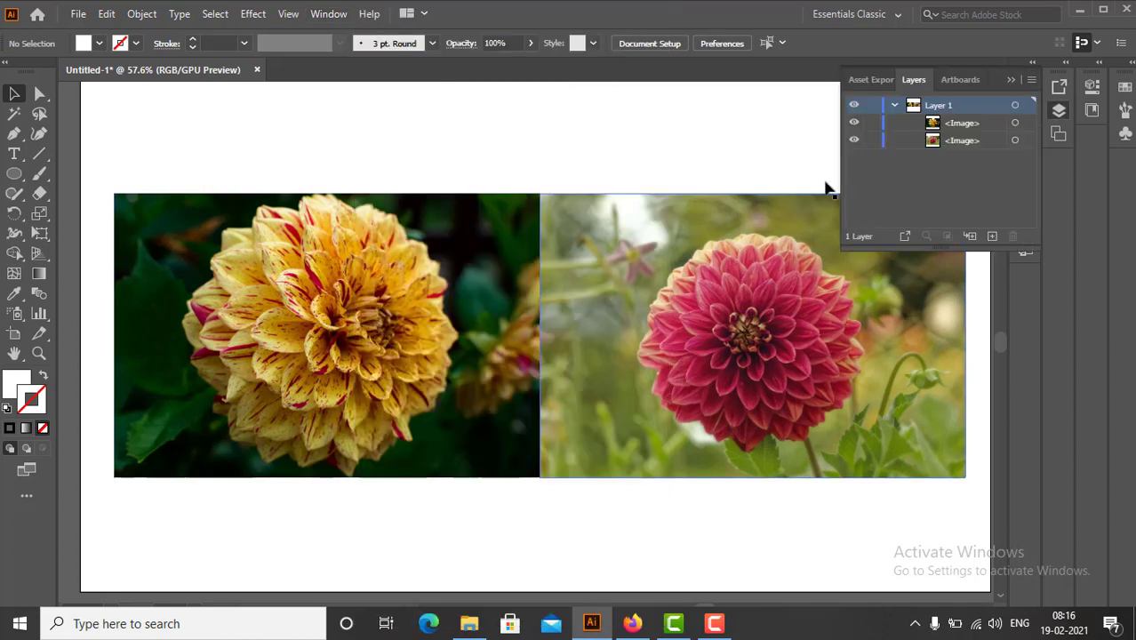
left_click(960, 127)
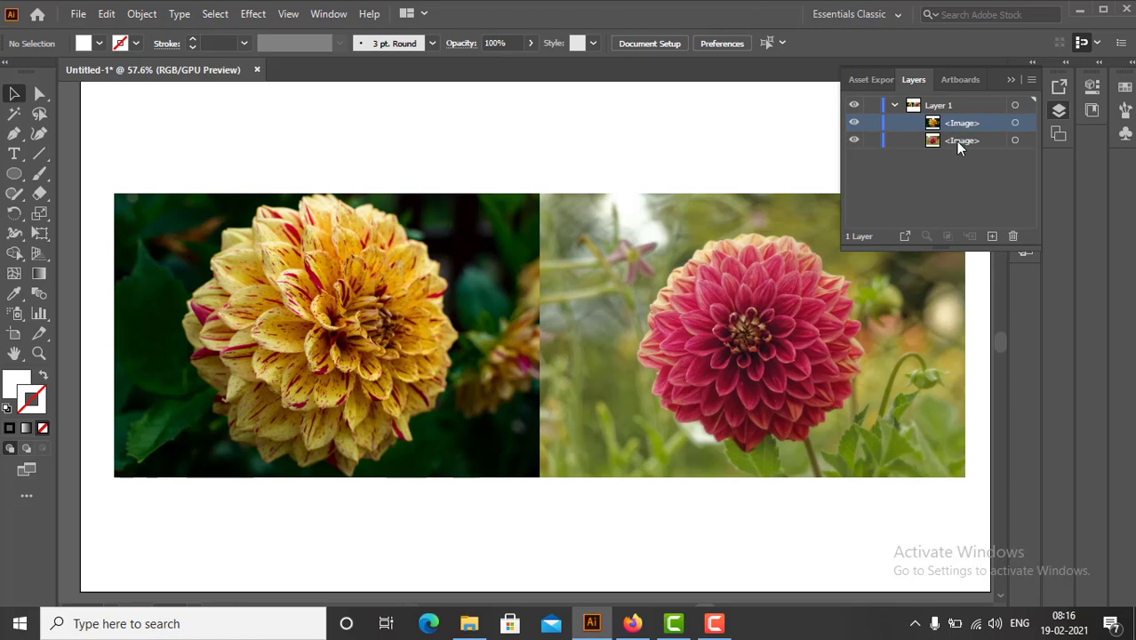
left_click(960, 140)
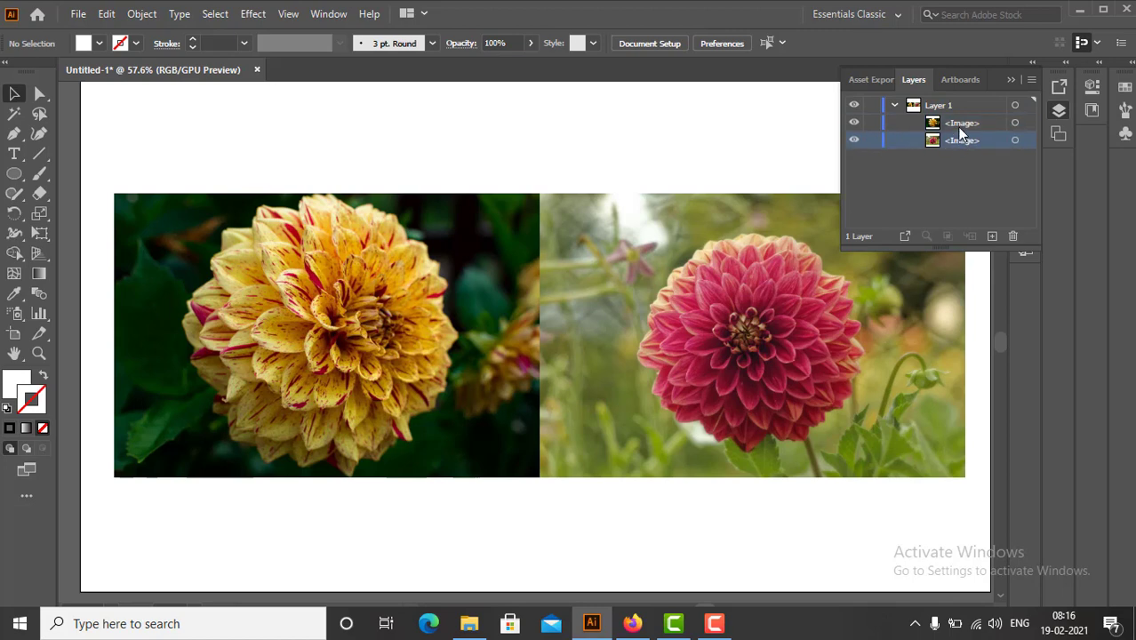
left_click(960, 129)
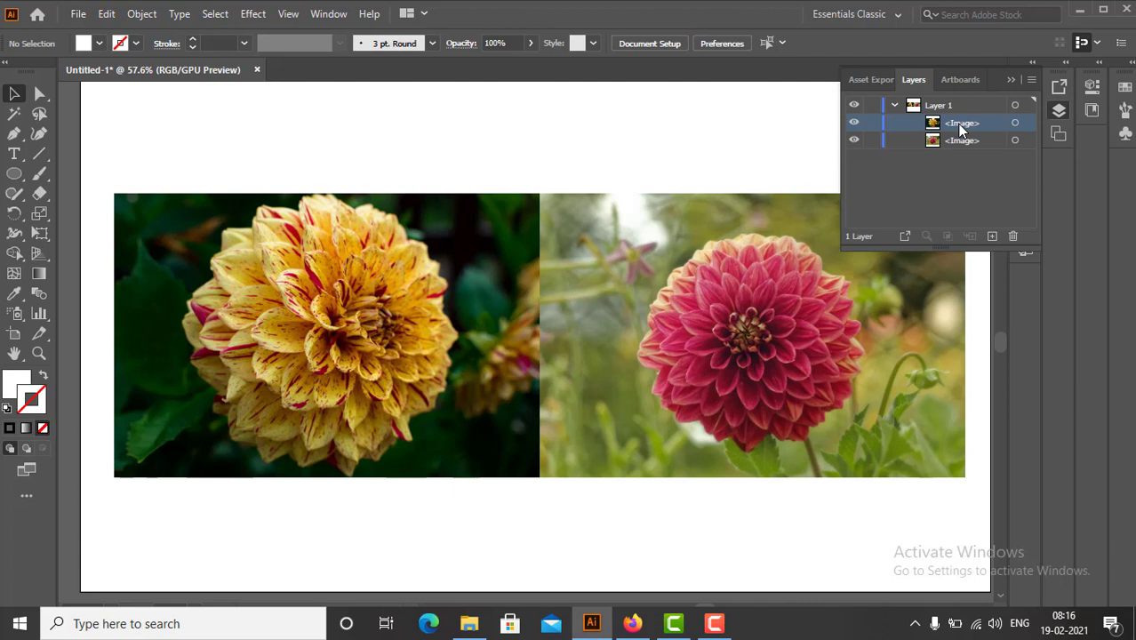
left_click(1010, 83)
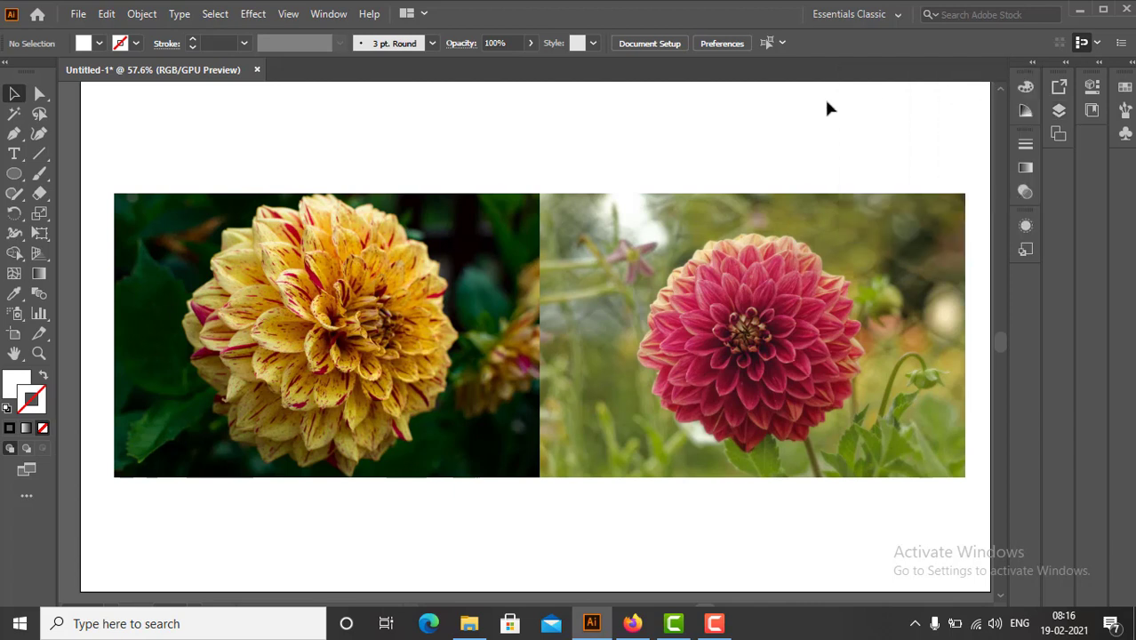
Draw an ellipse spanning the full width and height of both flower photos, and check its entry within Layer 1.
left_click(14, 178)
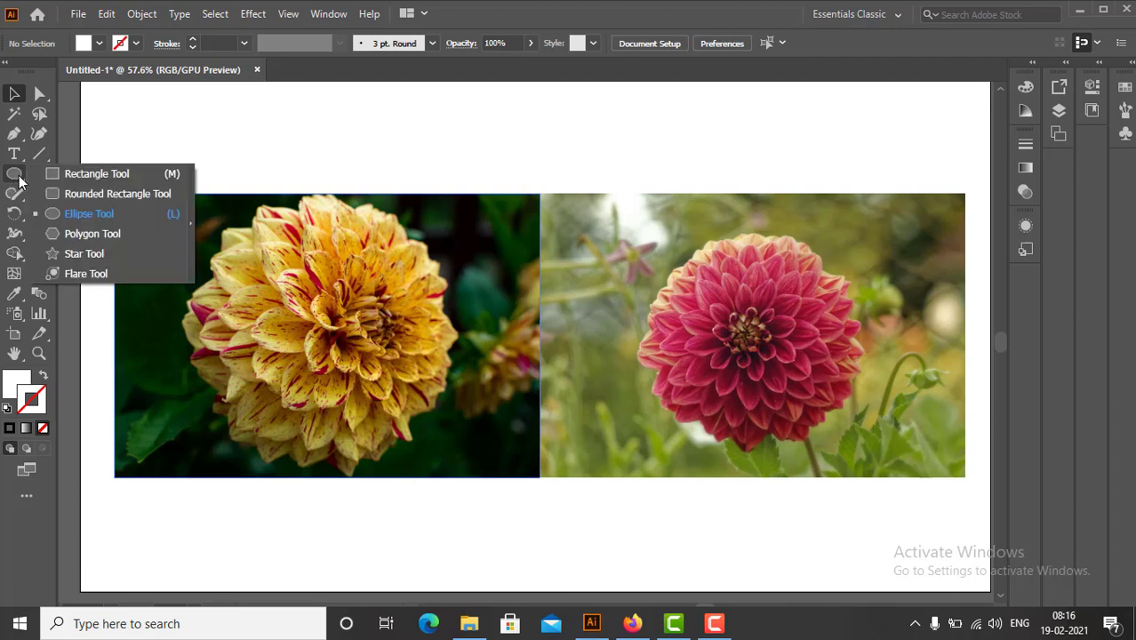
left_click(73, 213)
left_click_drag(113, 194, 964, 477)
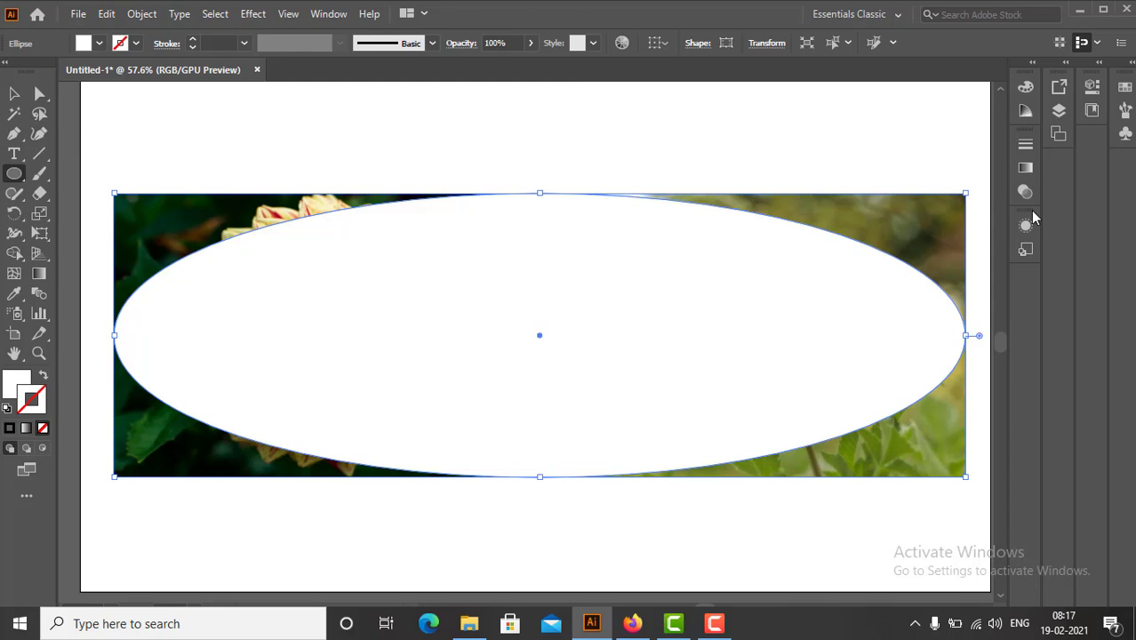
left_click(1059, 111)
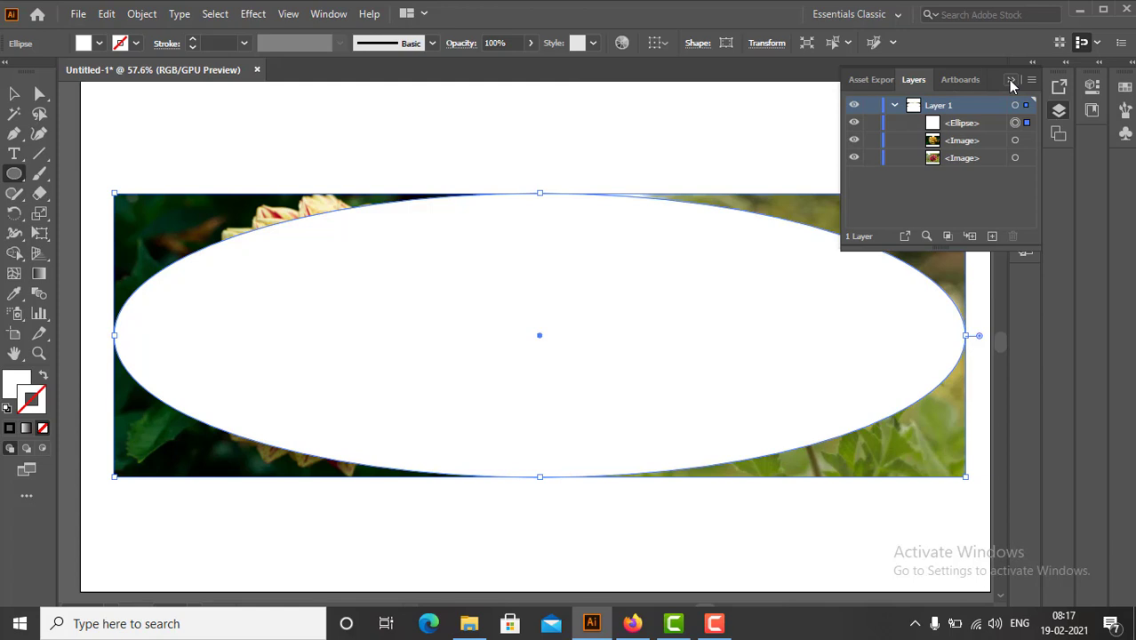
key("v")
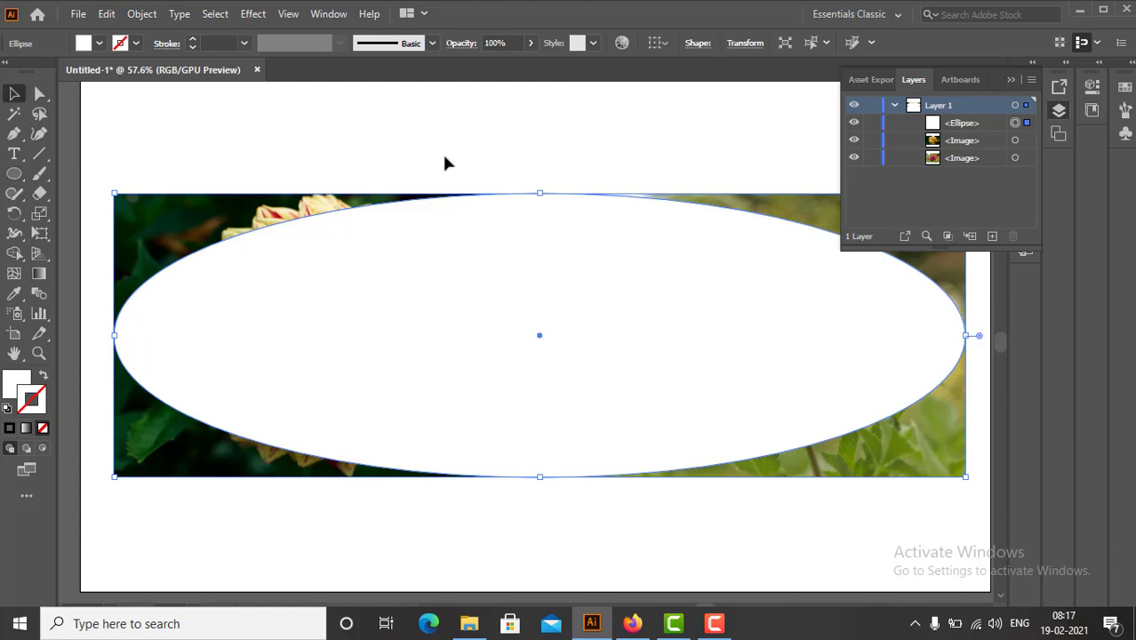
Target Layer 1 so the ellipse and both flower photos are selected together.
left_click(1017, 106)
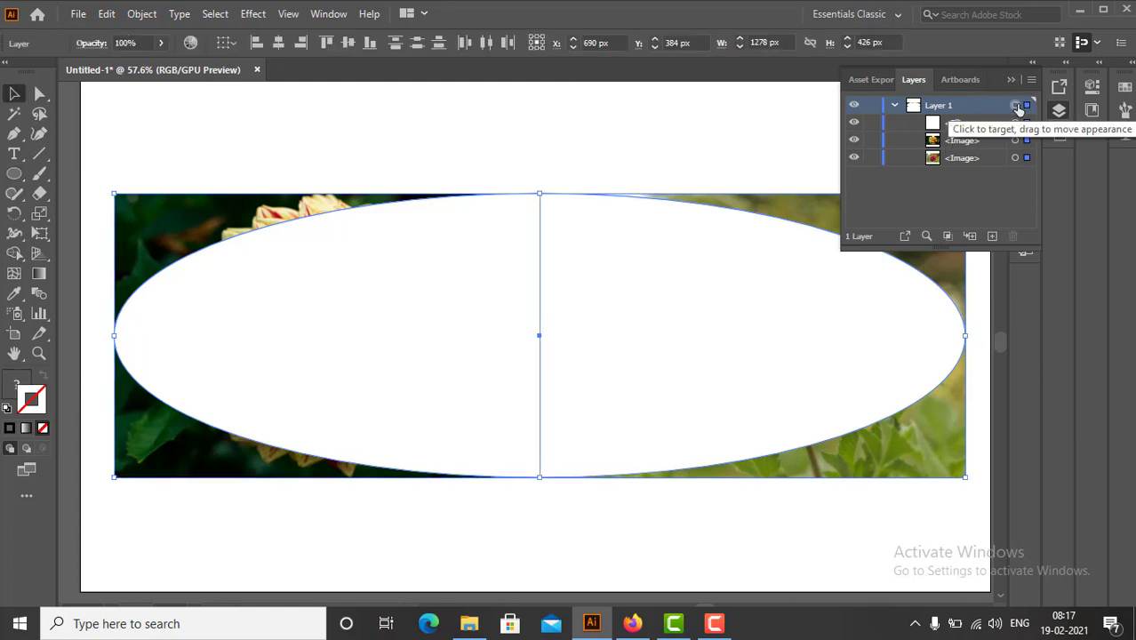
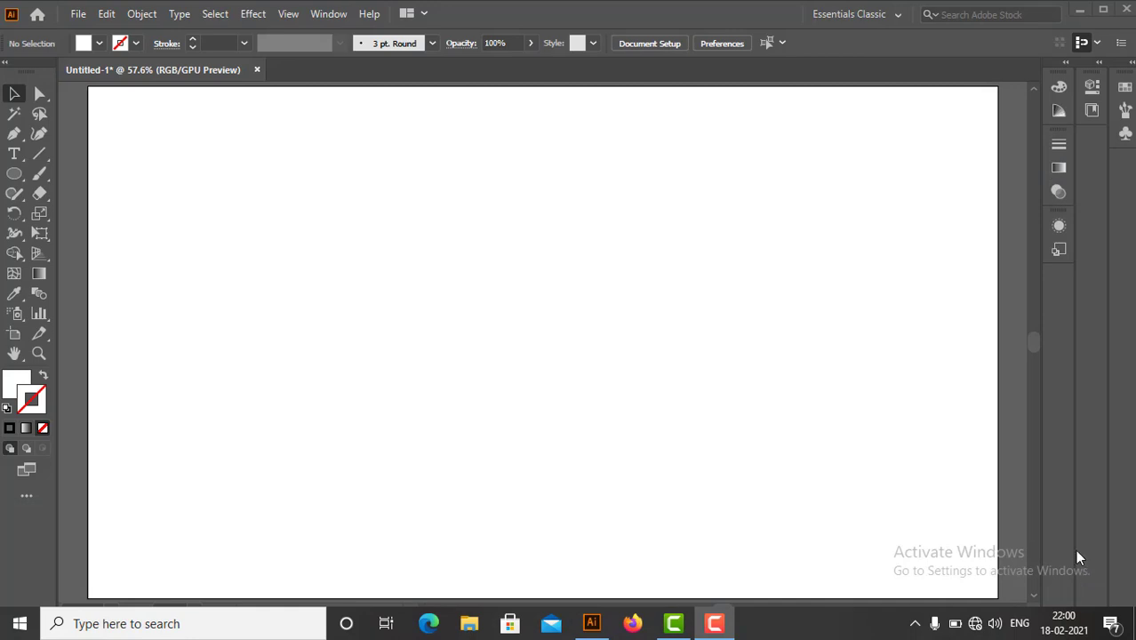
left_click(78, 14)
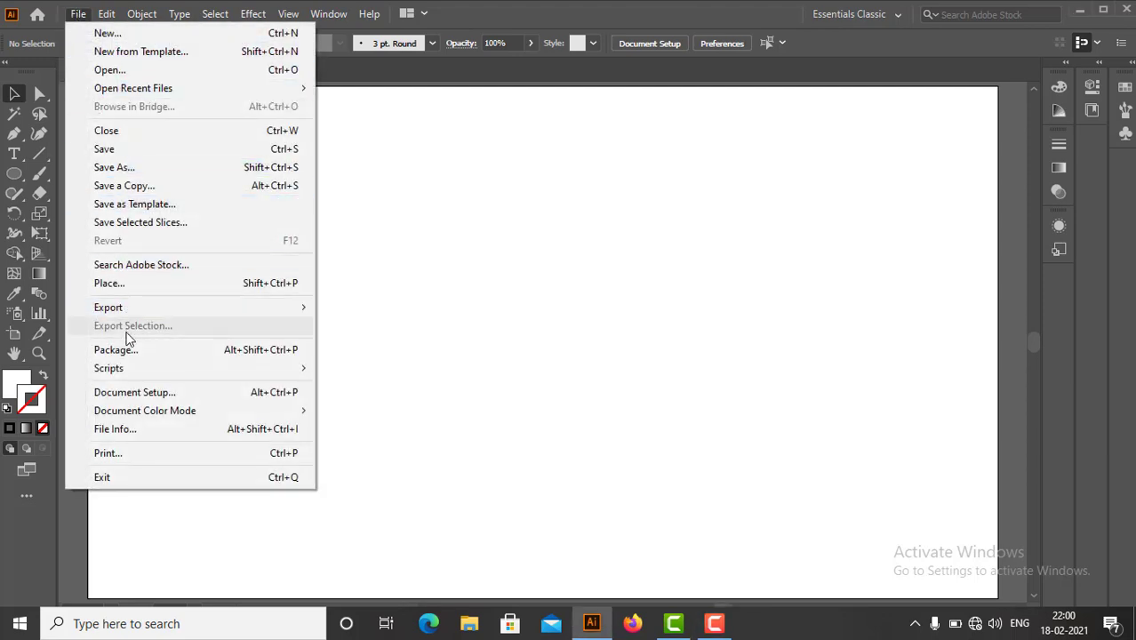
left_click(124, 285)
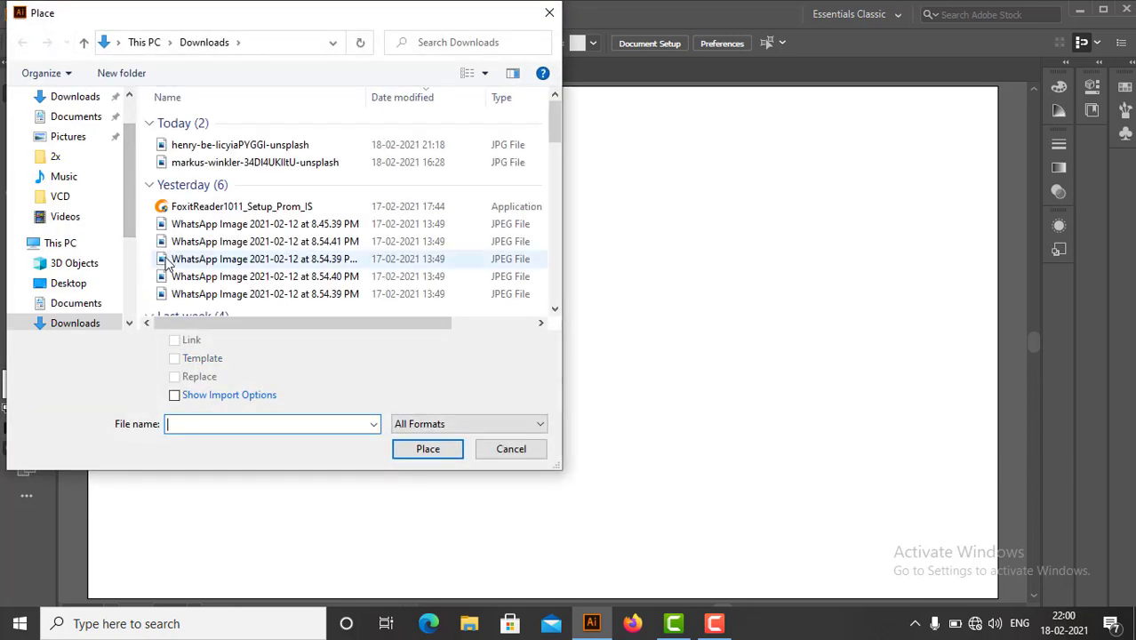
left_click(227, 150)
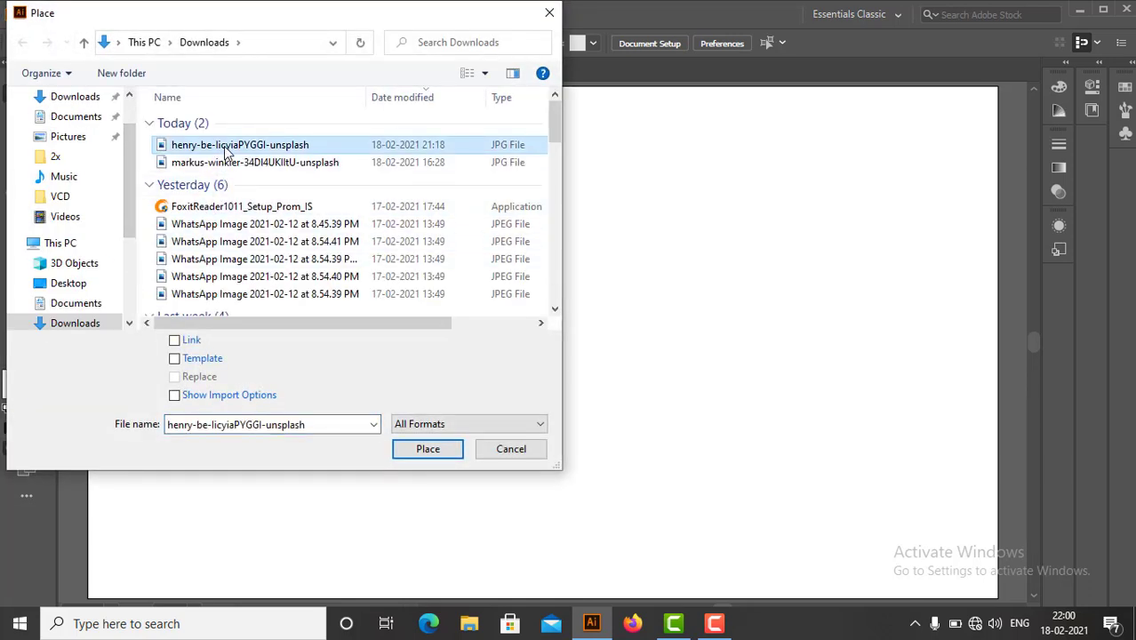
left_click(425, 450)
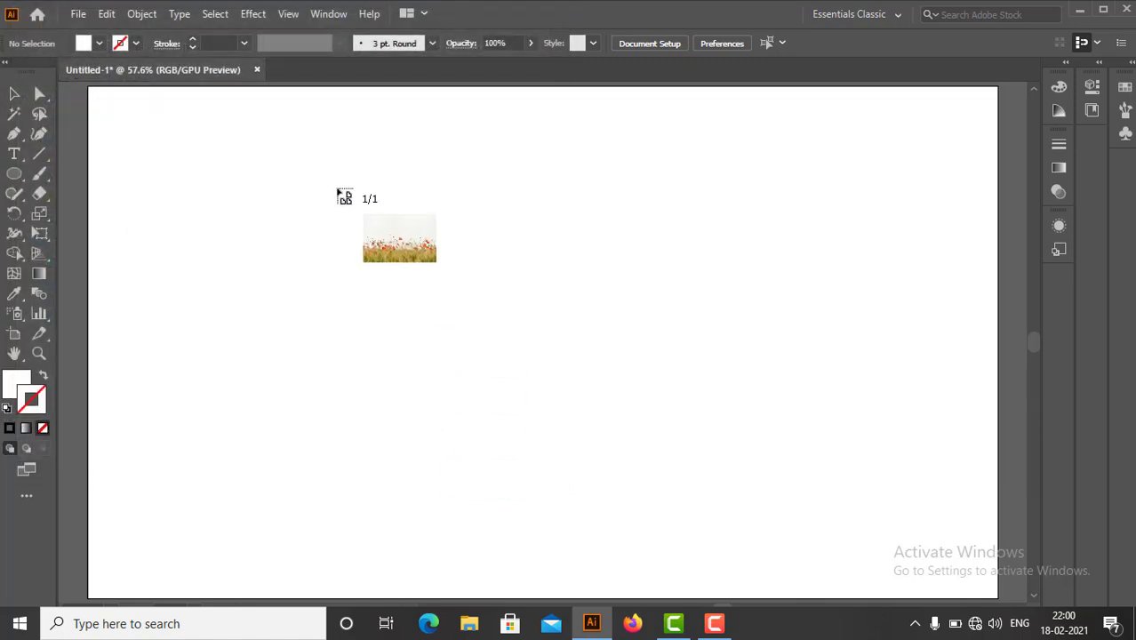
left_click(90, 86)
left_click_drag(397, 297, 541, 329)
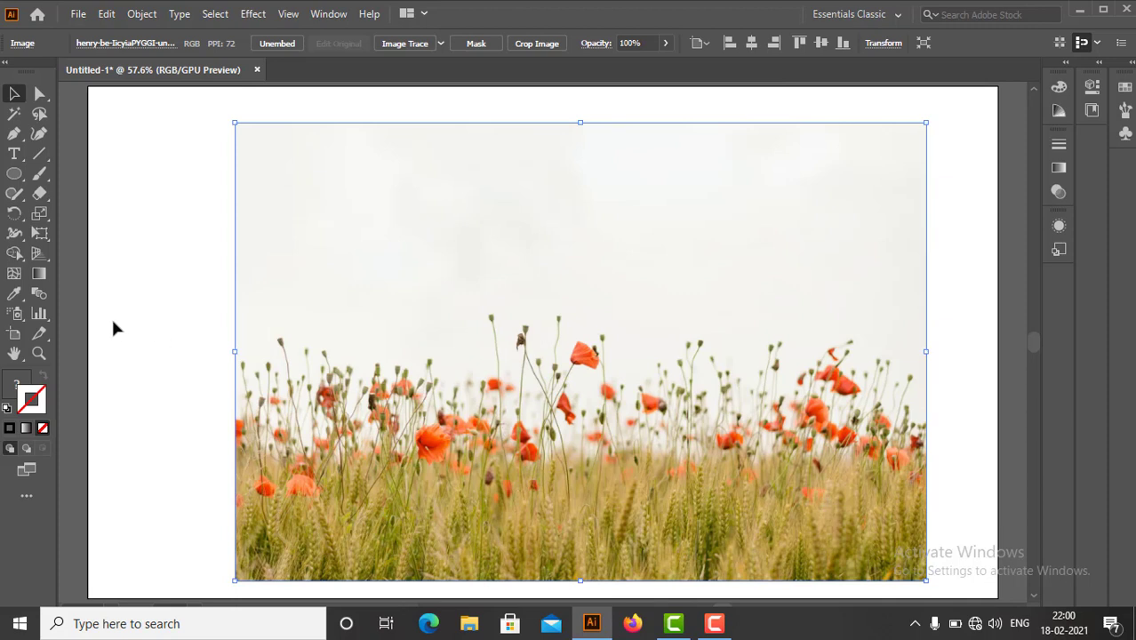
left_click(169, 288)
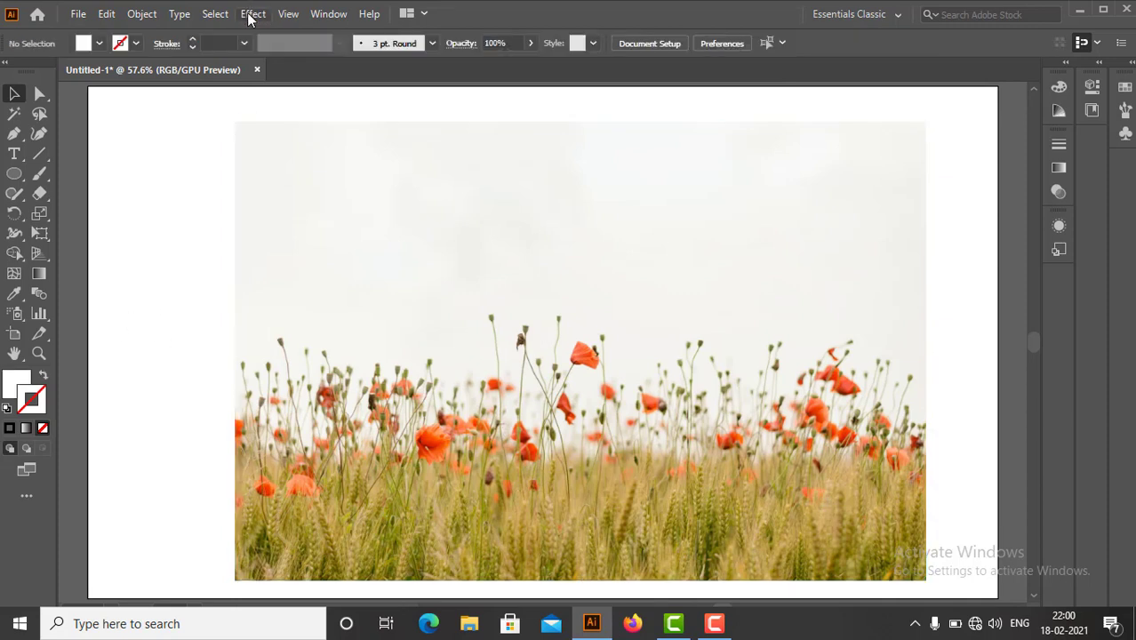
Display the layer list and examine the image entry within Layer 1.
left_click(324, 15)
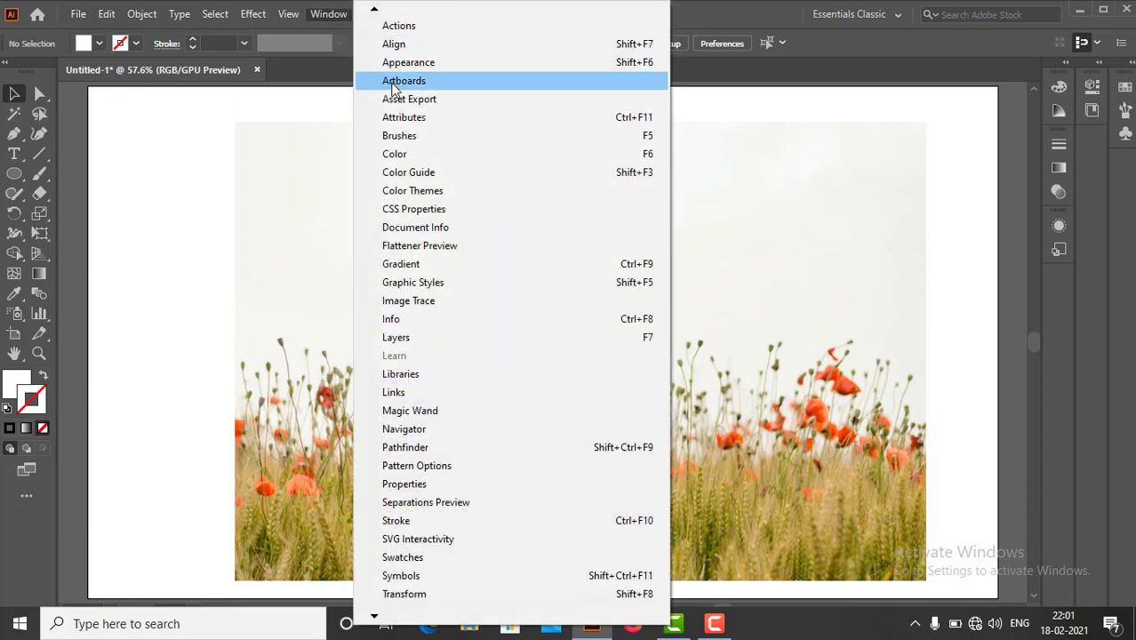
left_click(397, 340)
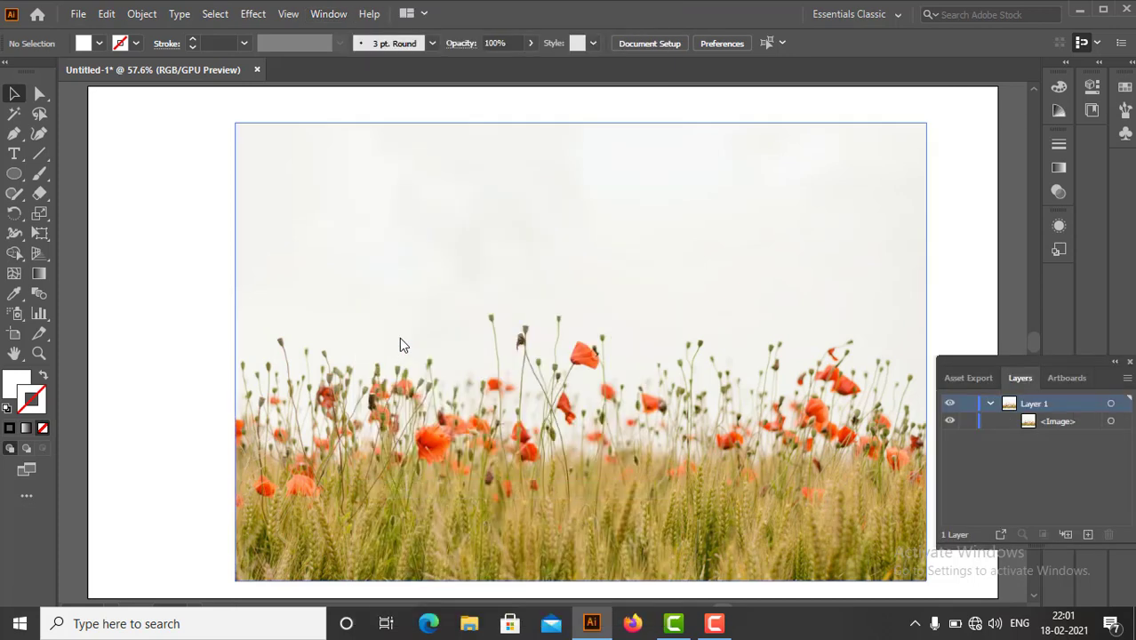
left_click(991, 404)
left_click(992, 405)
key("ctrl+z")
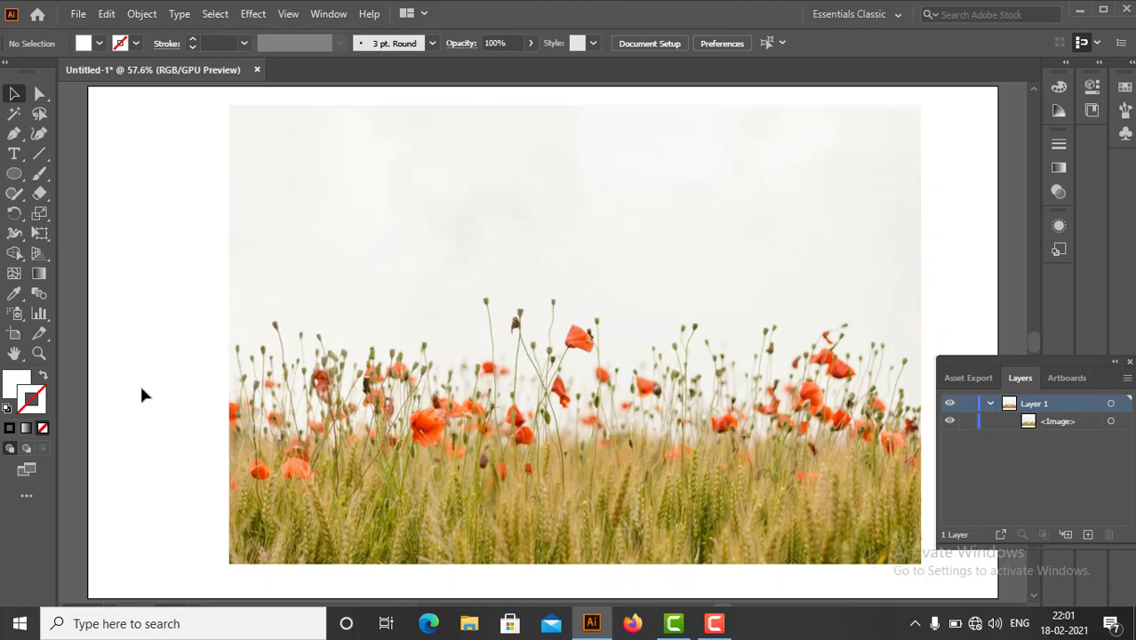
Draw a nearly square rectangle over the left part of the poppy photo and give it a black stroke.
left_click(22, 174)
right_click(23, 179)
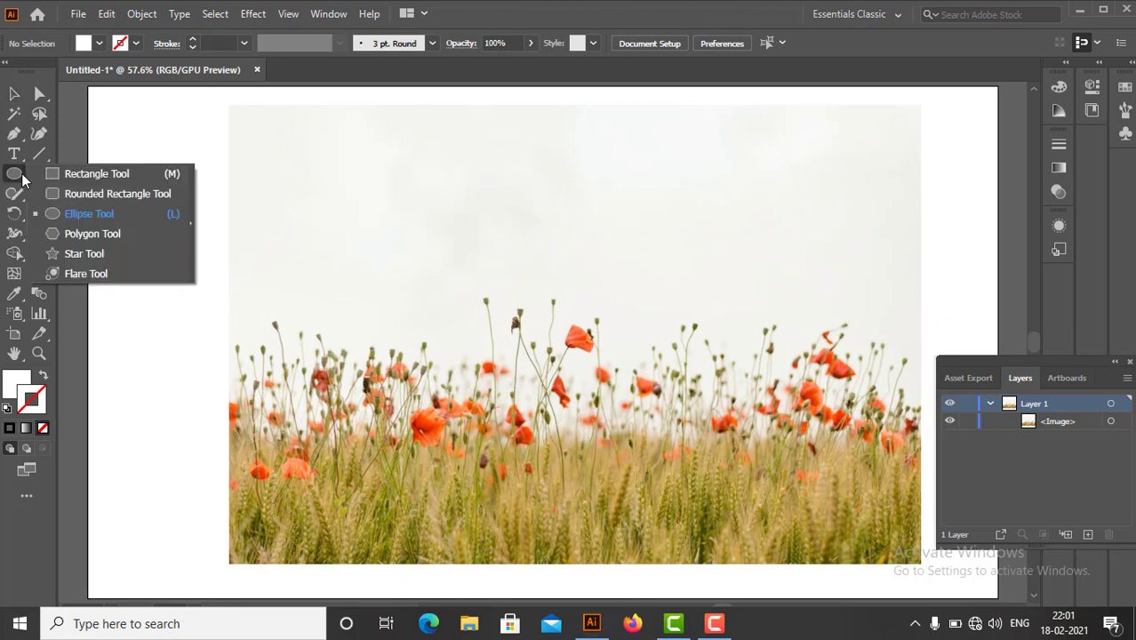
left_click(69, 179)
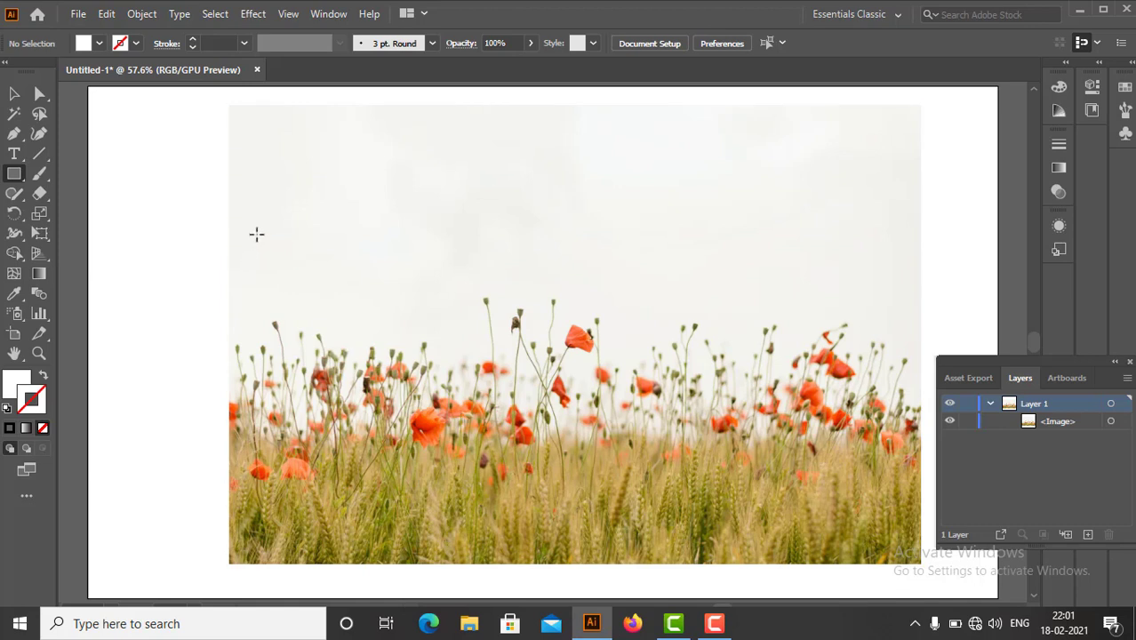
left_click_drag(256, 234, 535, 497)
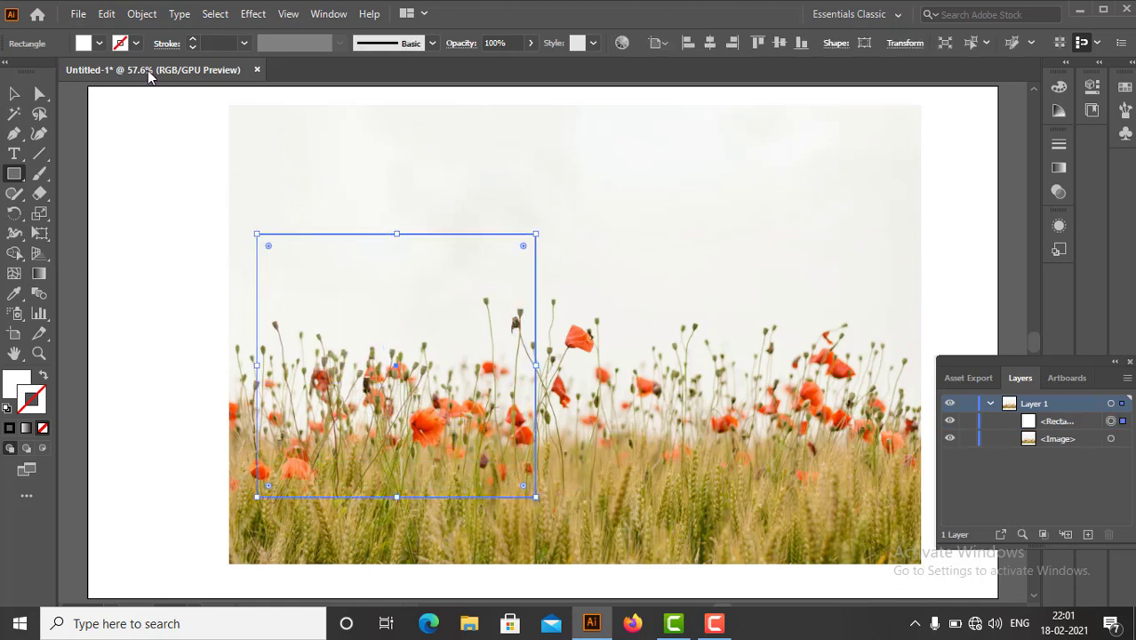
left_click(135, 43)
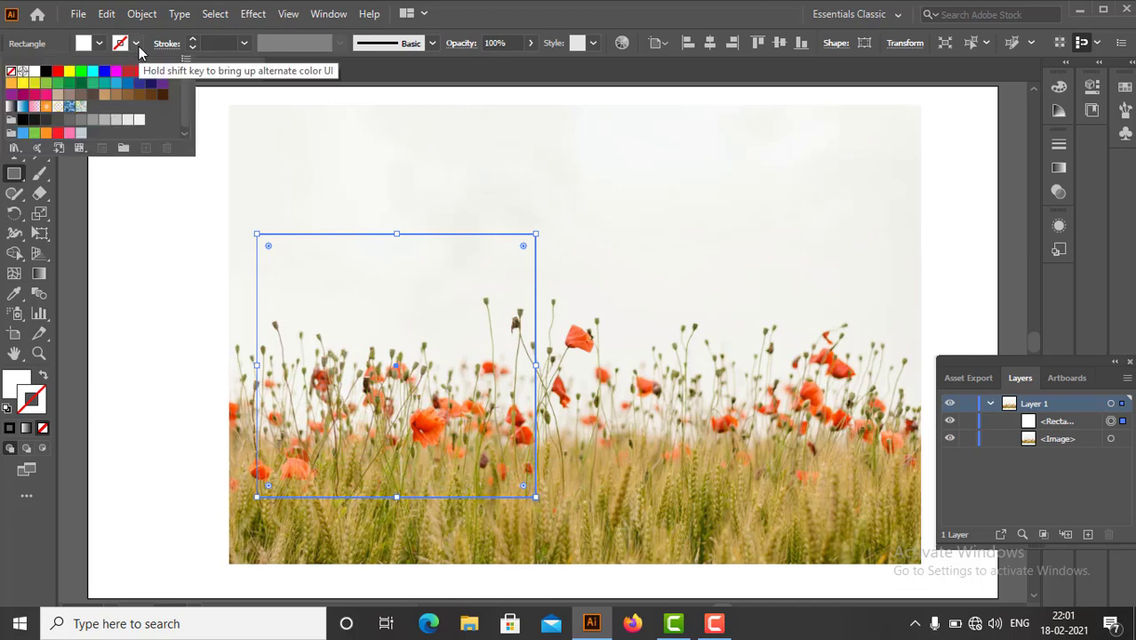
left_click(46, 72)
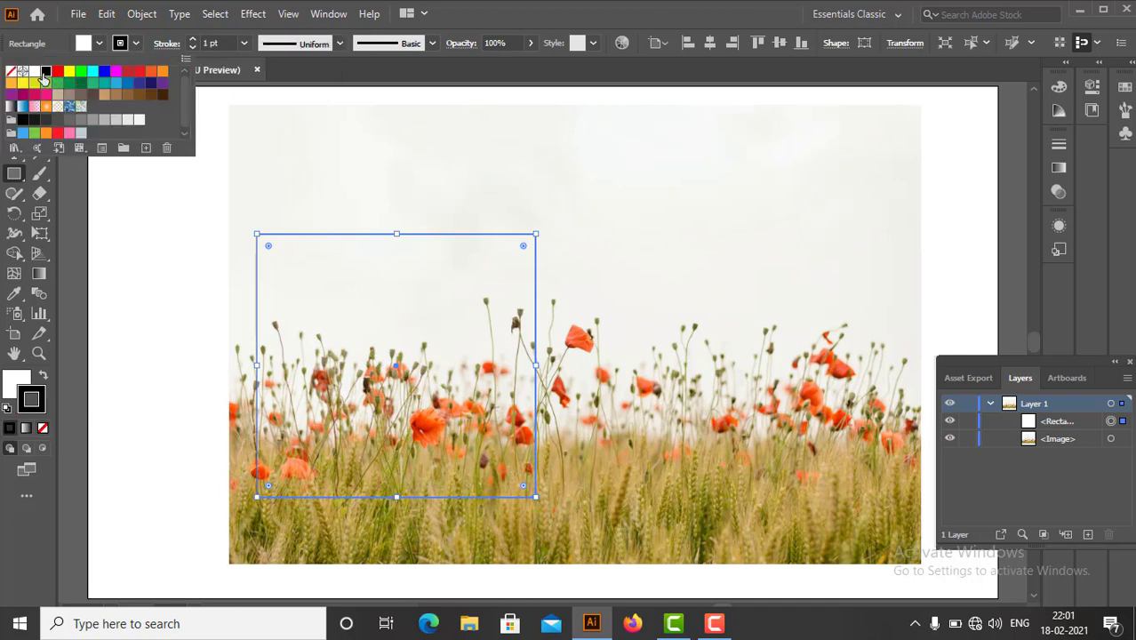
left_click(139, 220)
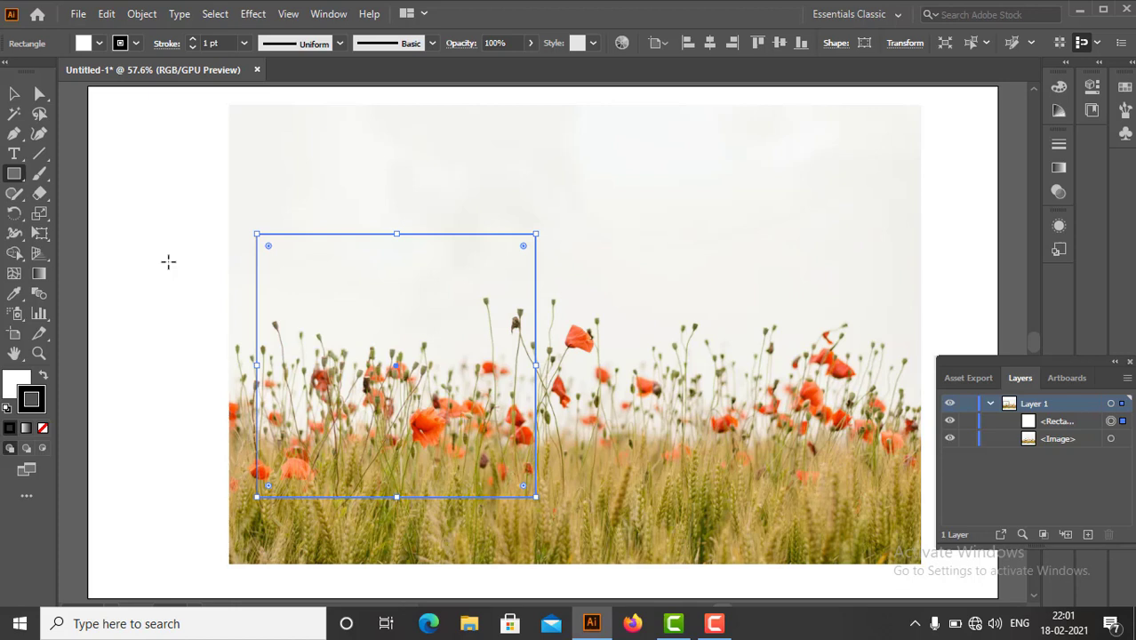
Draw an ellipse about 402 by 422 px over the photo's right part, and align its centre vertically with the rectangle's.
left_click(14, 173)
left_click(59, 213)
left_click_drag(639, 233, 905, 515)
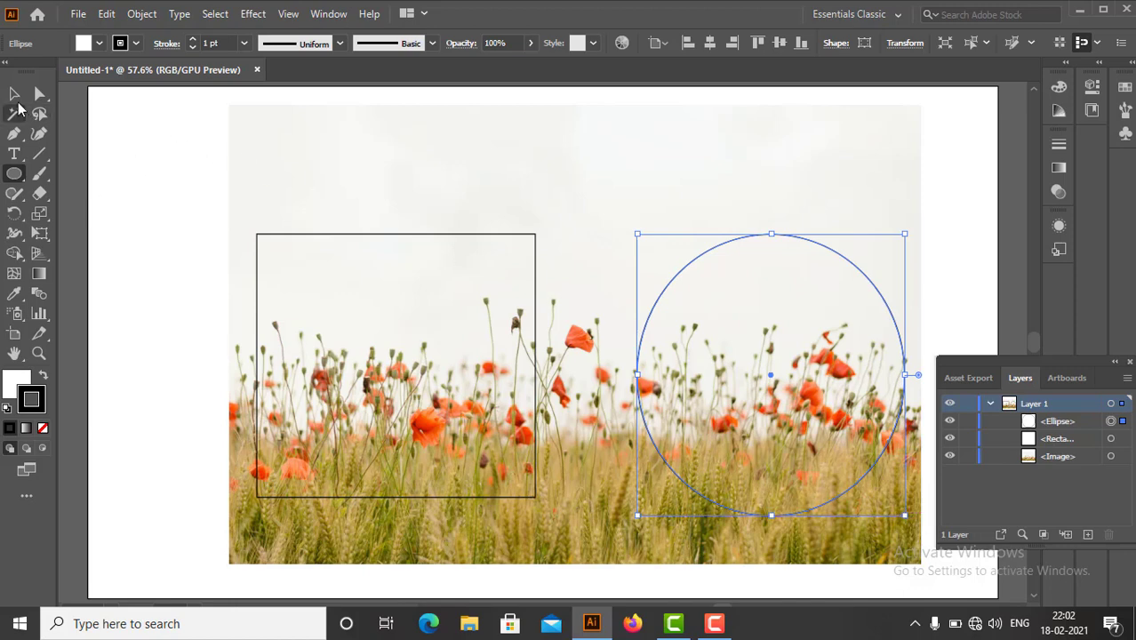
left_click(14, 94)
left_click(119, 158)
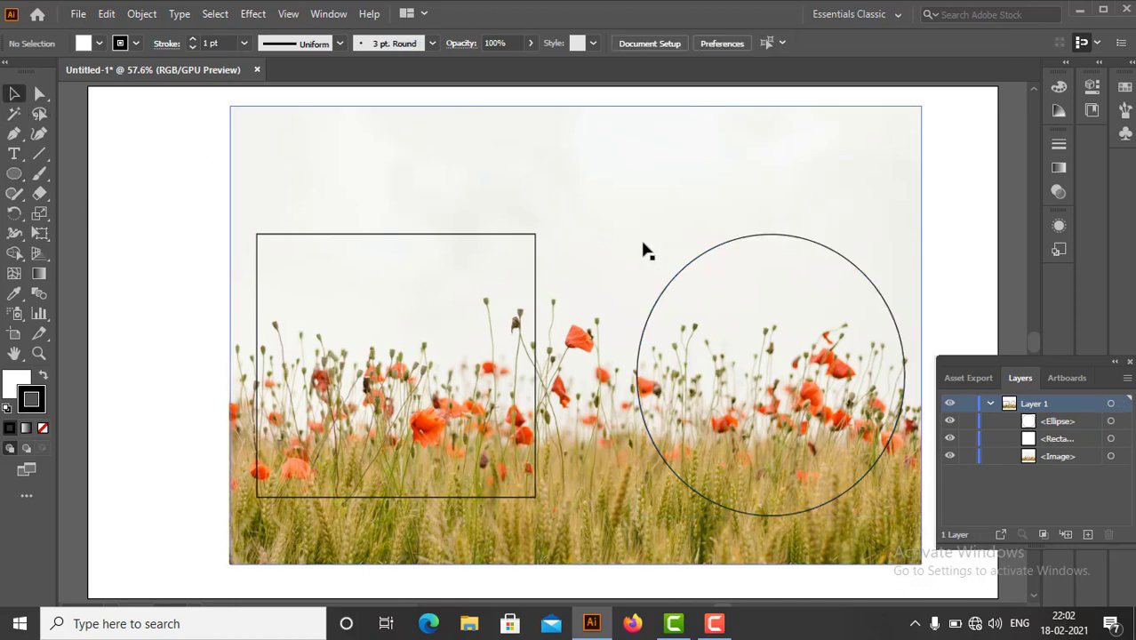
left_click_drag(735, 247, 731, 239)
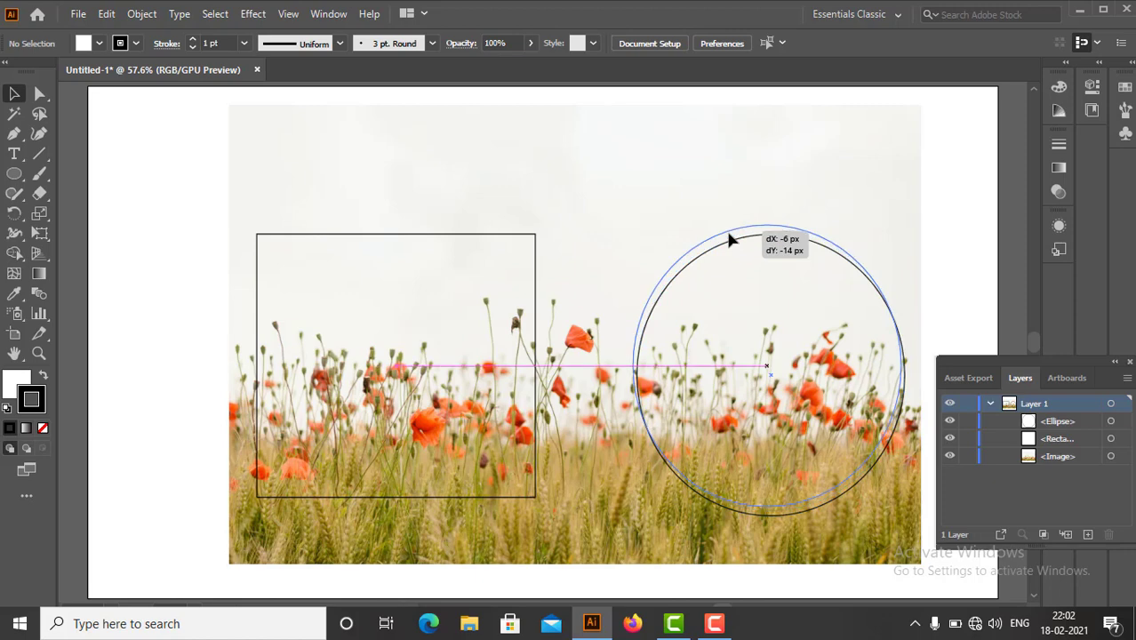
left_click(960, 257)
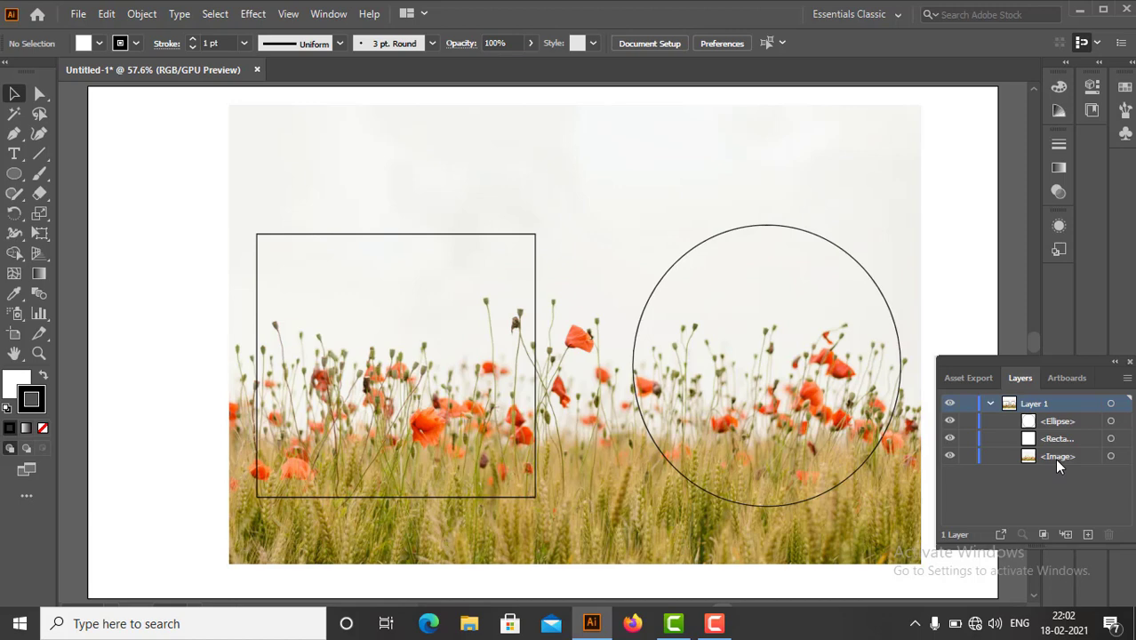
Try to make one clipping mask from the ellipse, rectangle and poppy photo together, and inspect the clip group's contents.
left_click(991, 404)
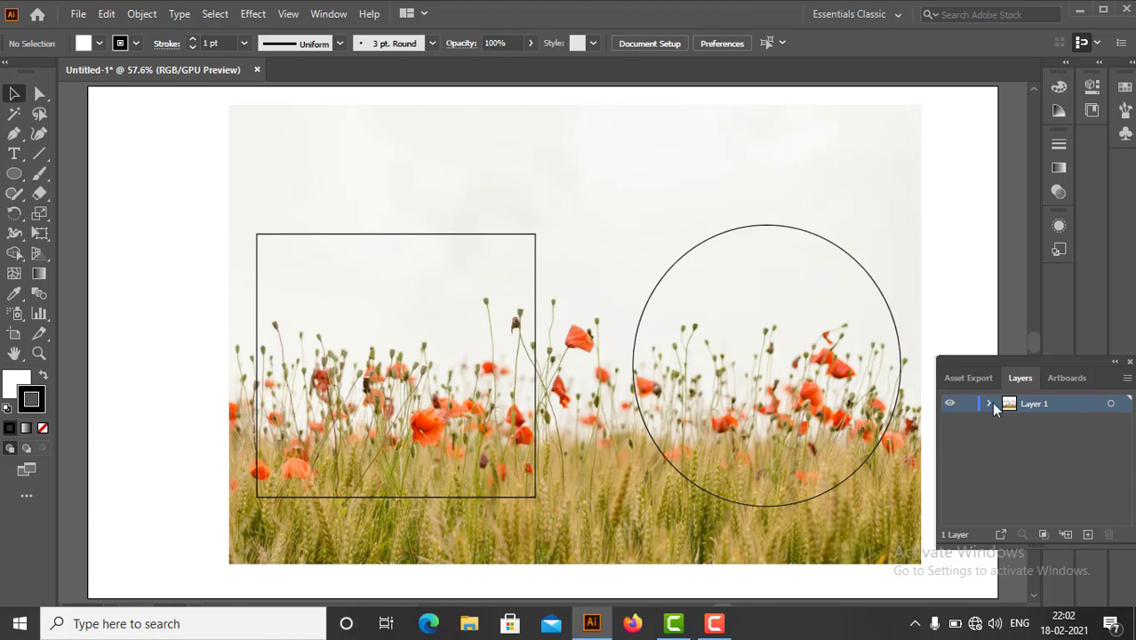
left_click(990, 404)
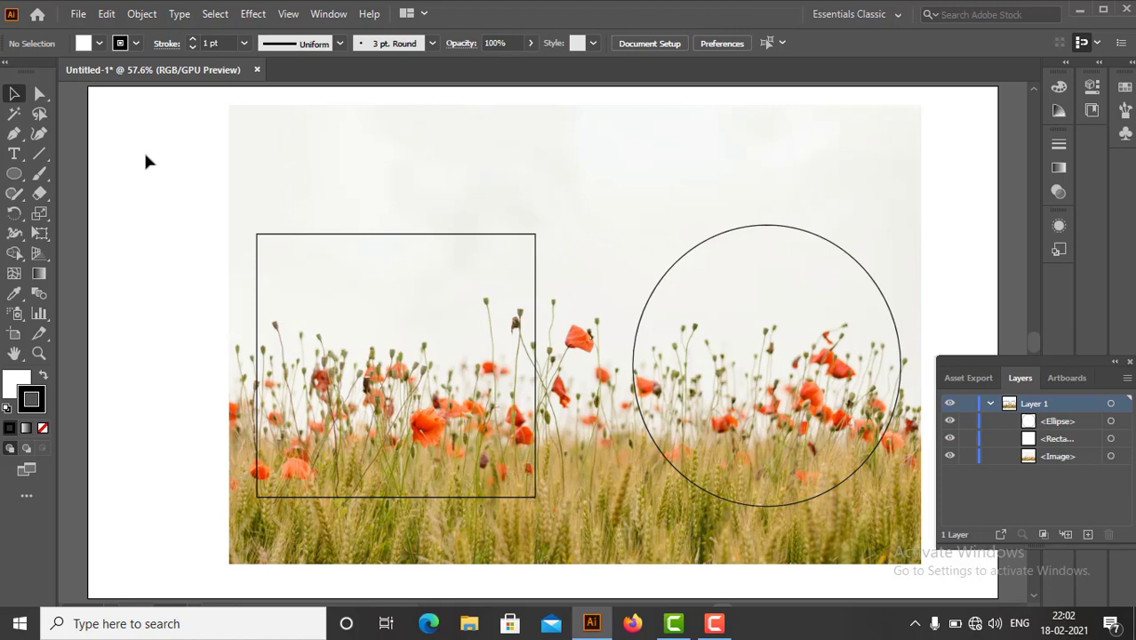
left_click_drag(143, 145, 928, 576)
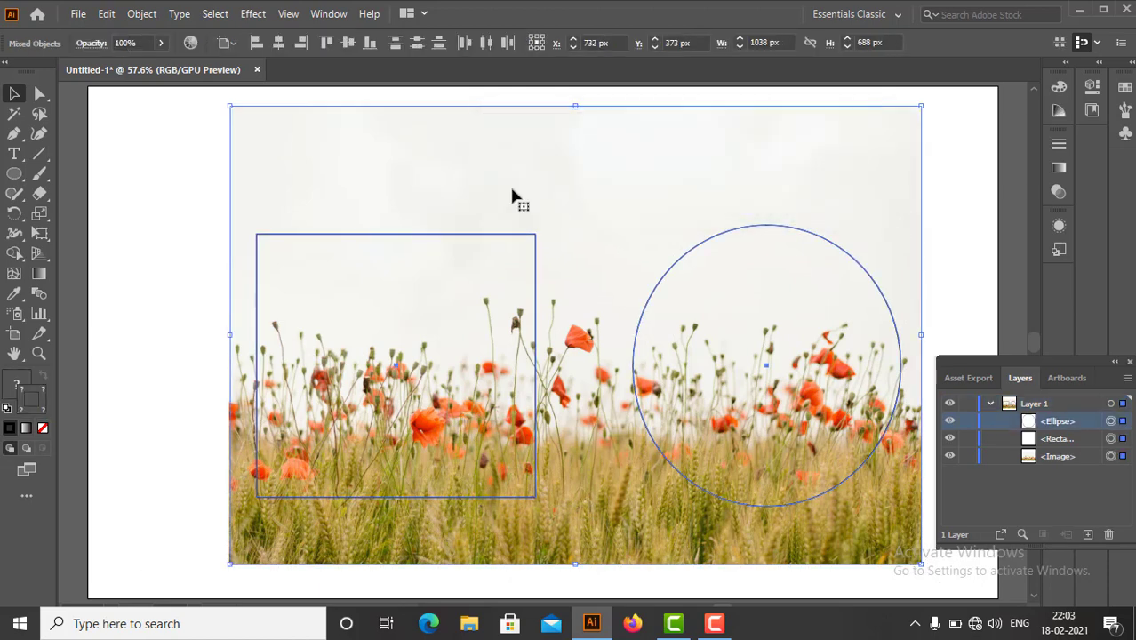
right_click(512, 196)
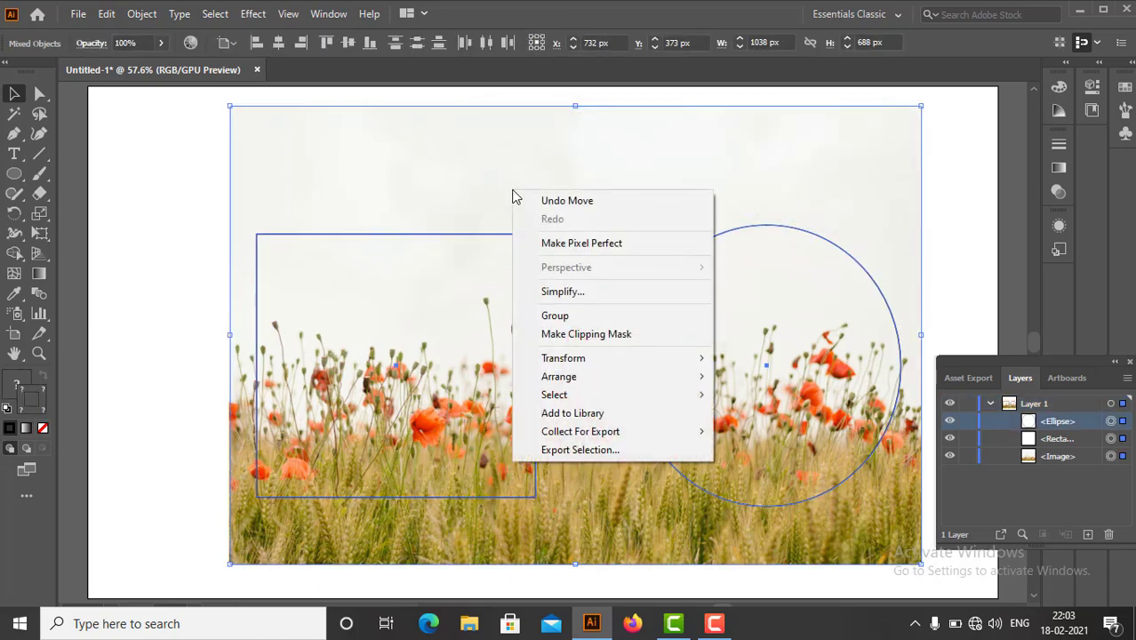
left_click(573, 336)
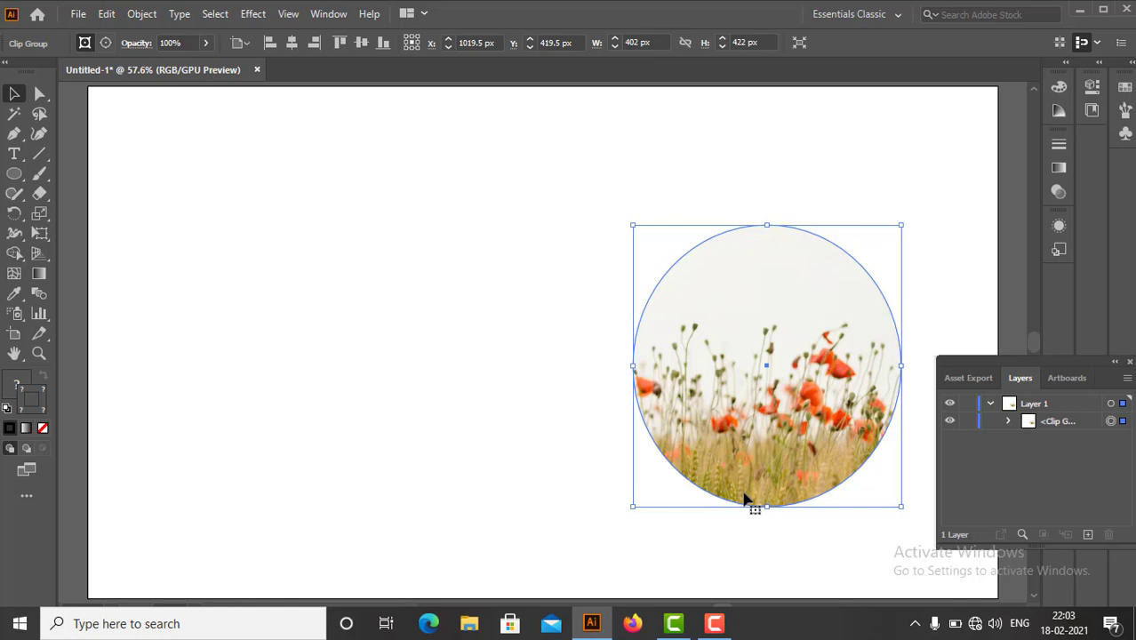
left_click(1009, 421)
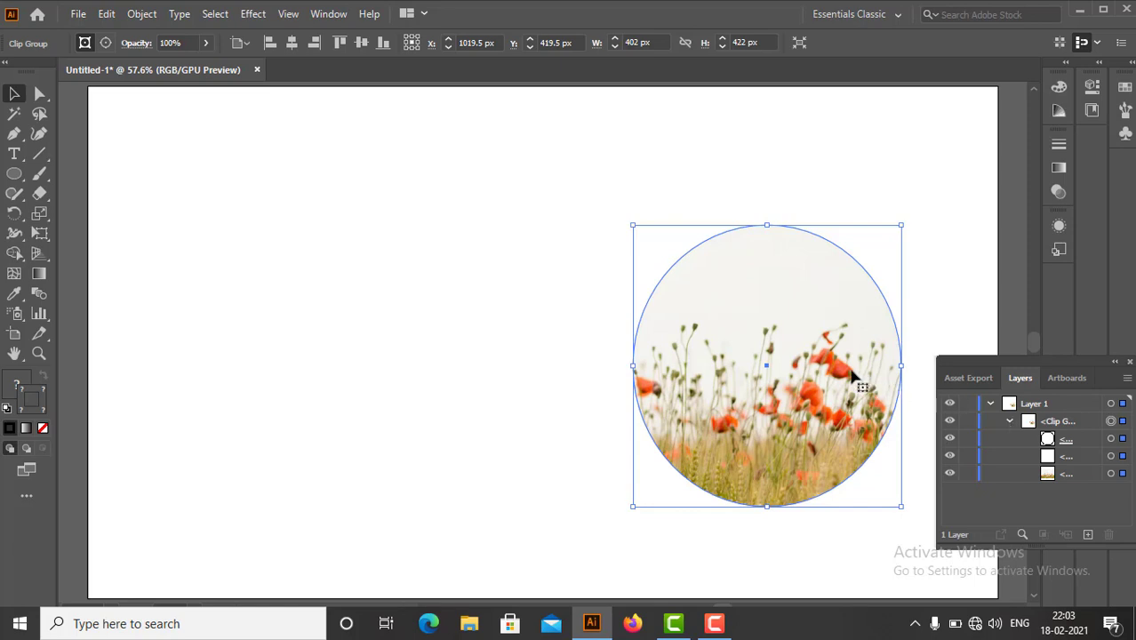
Release the clipping mask and reapply a black stroke to the ellipse.
right_click(747, 411)
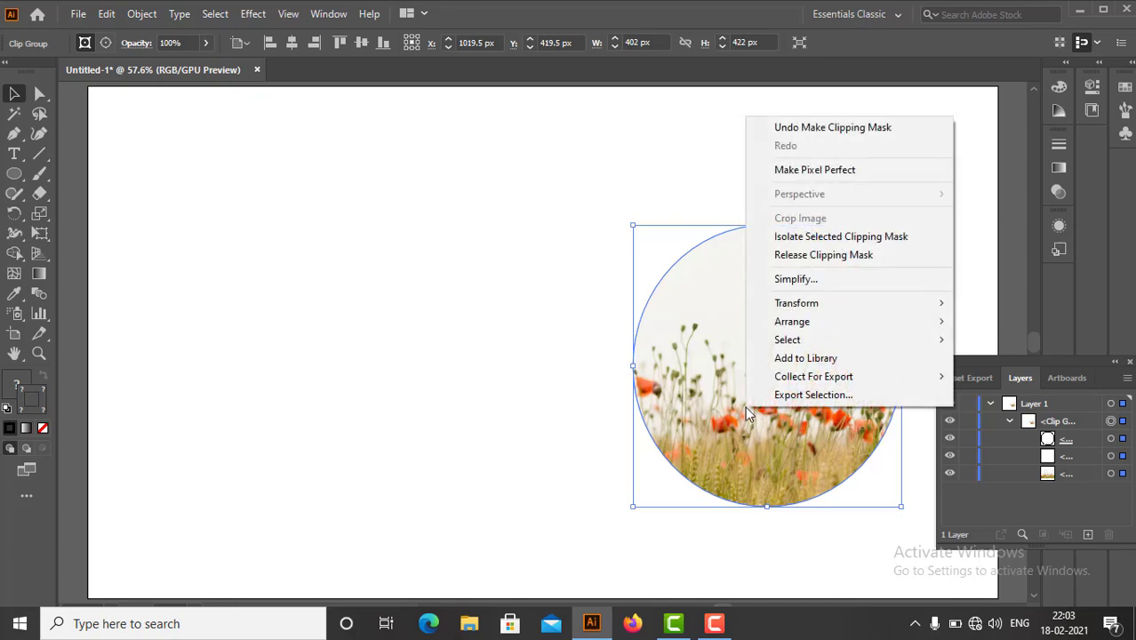
left_click(794, 256)
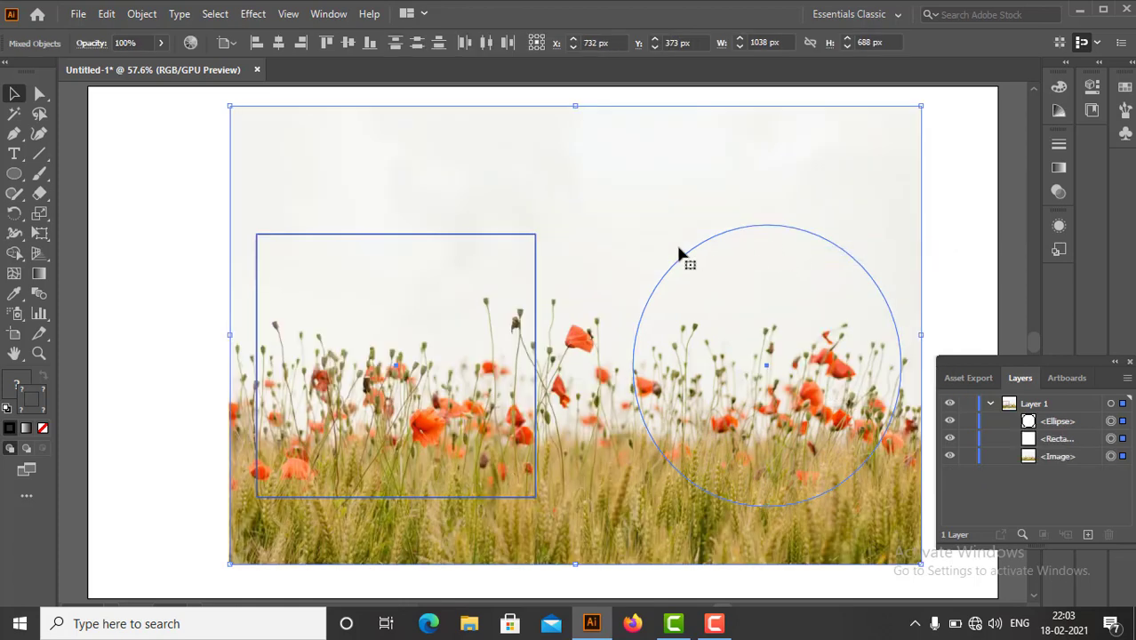
left_click(171, 270)
left_click(678, 265)
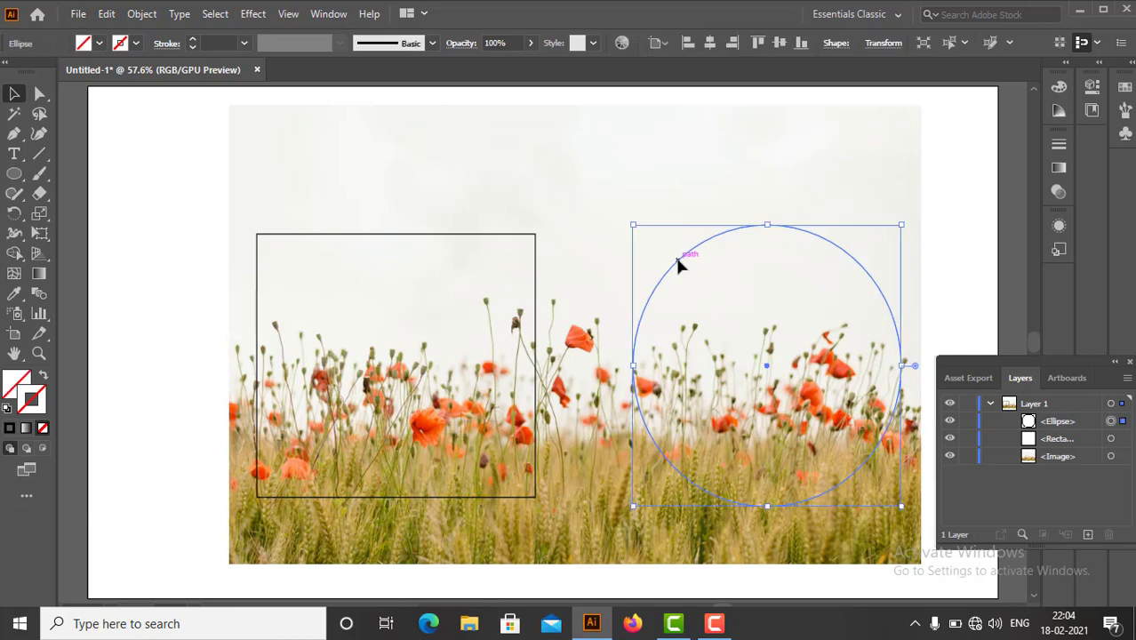
left_click(135, 43)
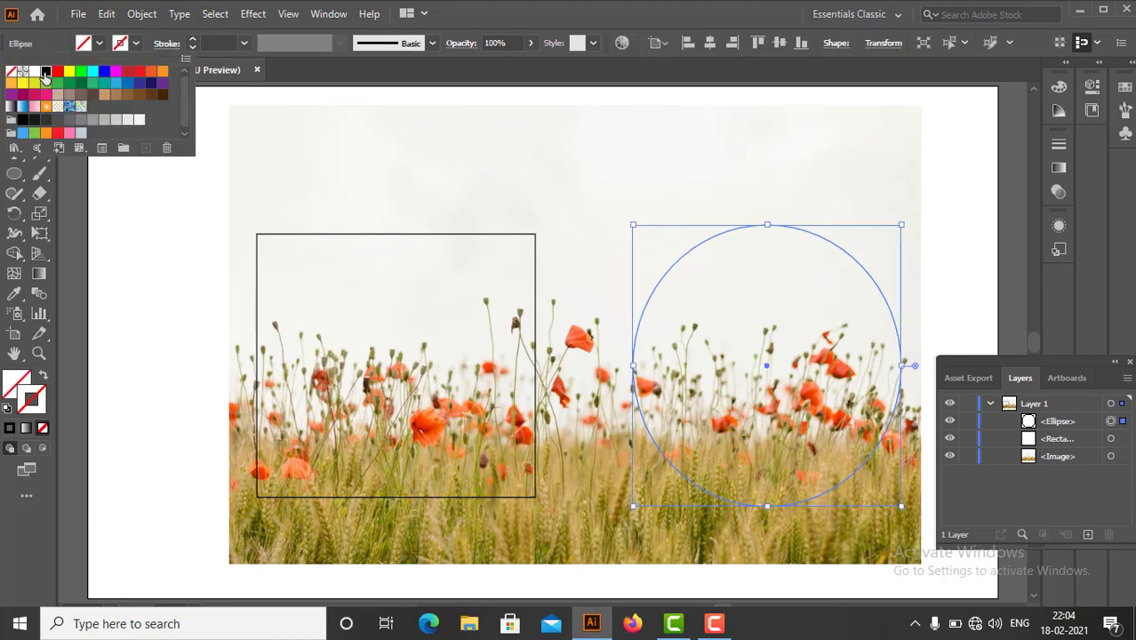
left_click(46, 72)
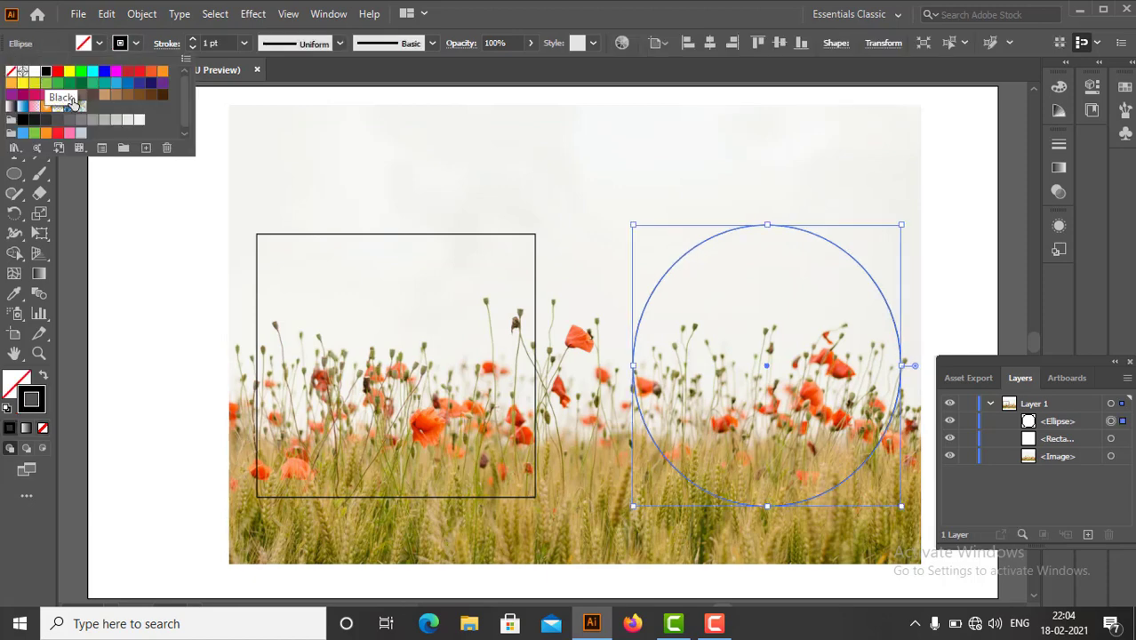
left_click(153, 261)
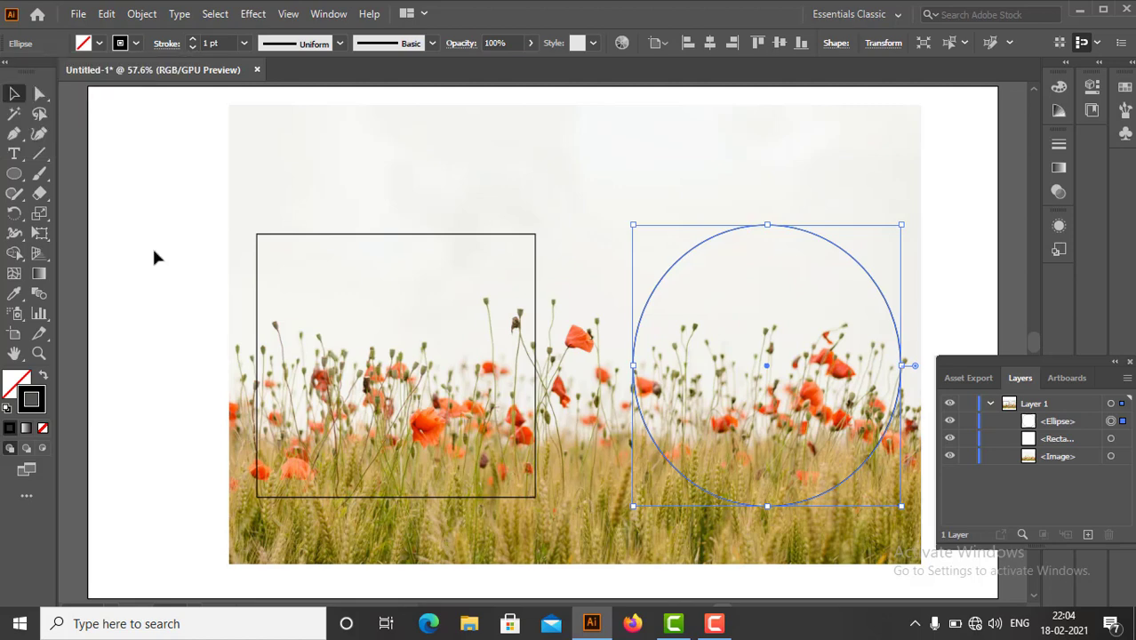
left_click(153, 257)
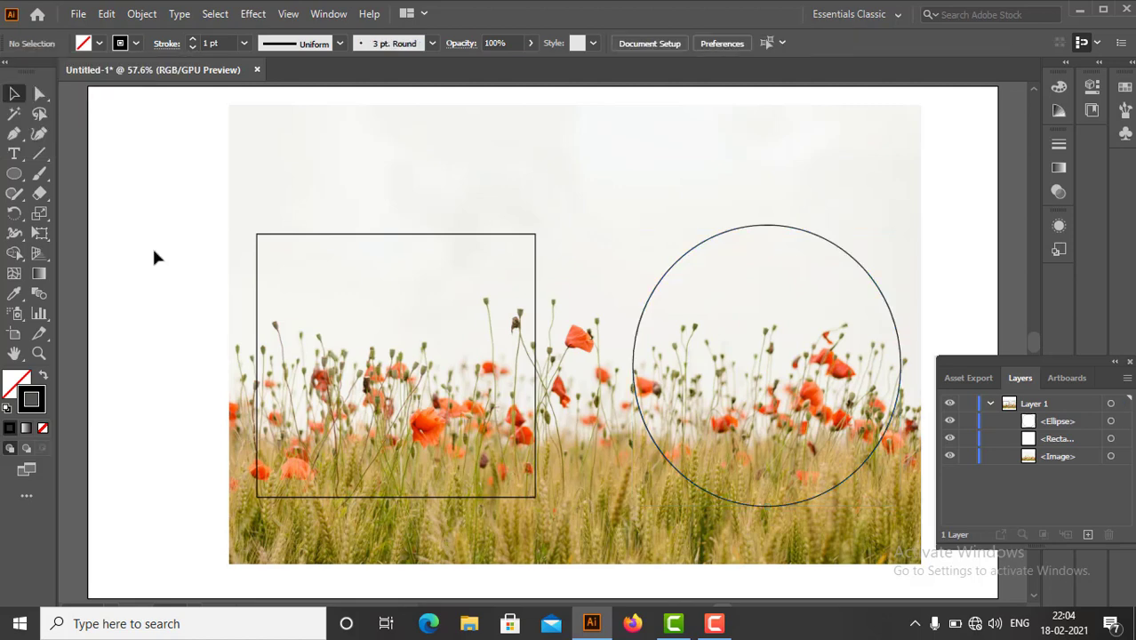
Combine the rectangle and the ellipse over the poppy photo into one compound path.
left_click(430, 239)
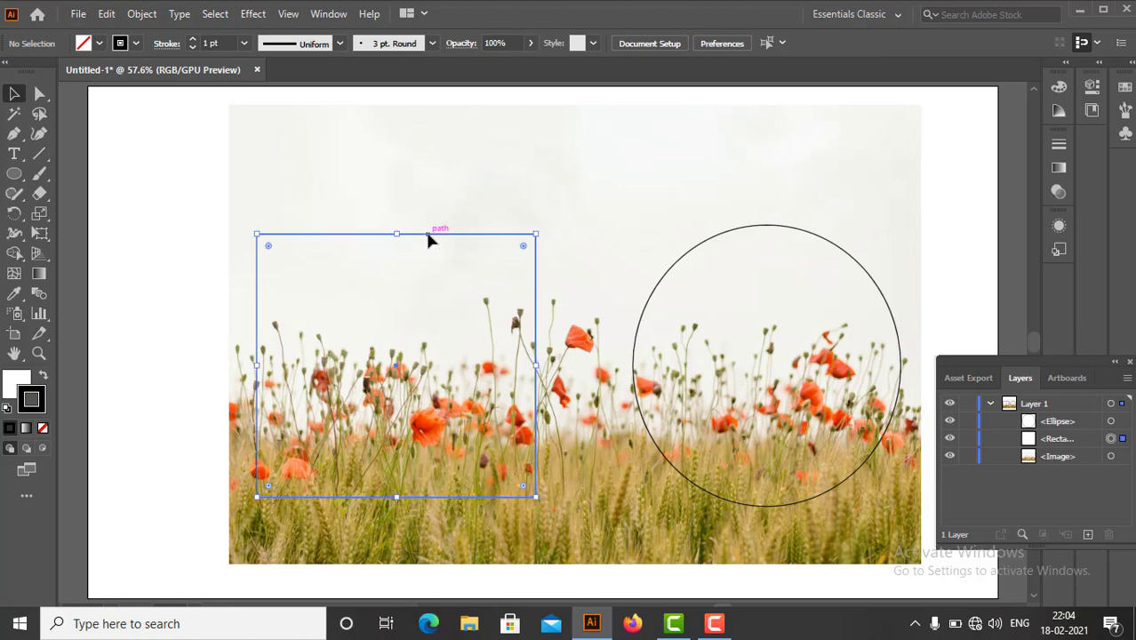
left_click(692, 252, "shift")
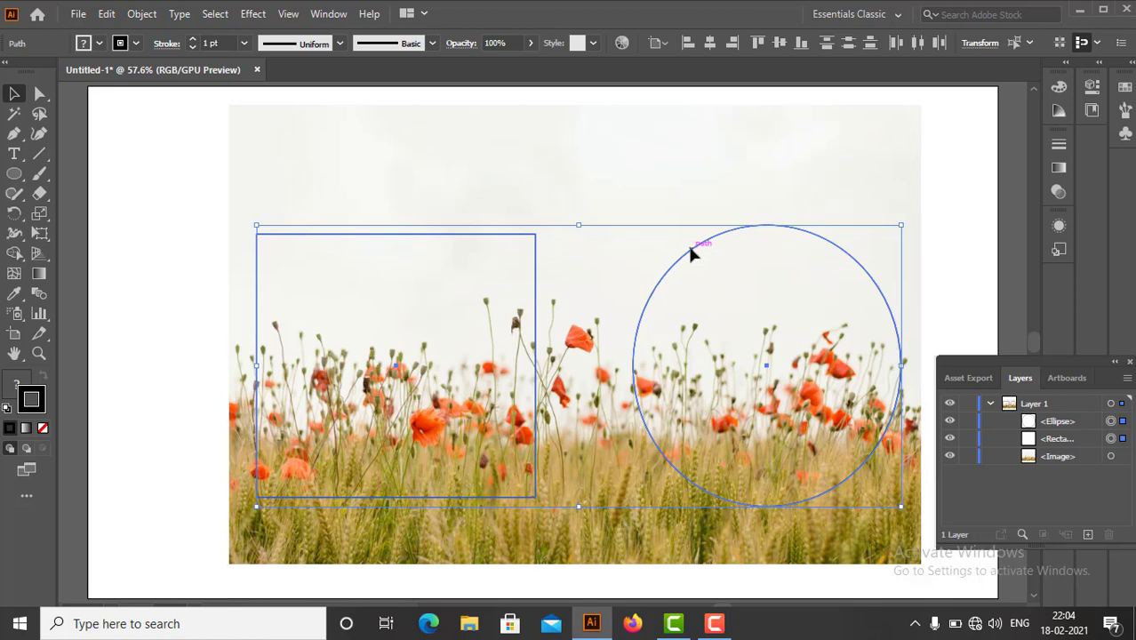
right_click(691, 254)
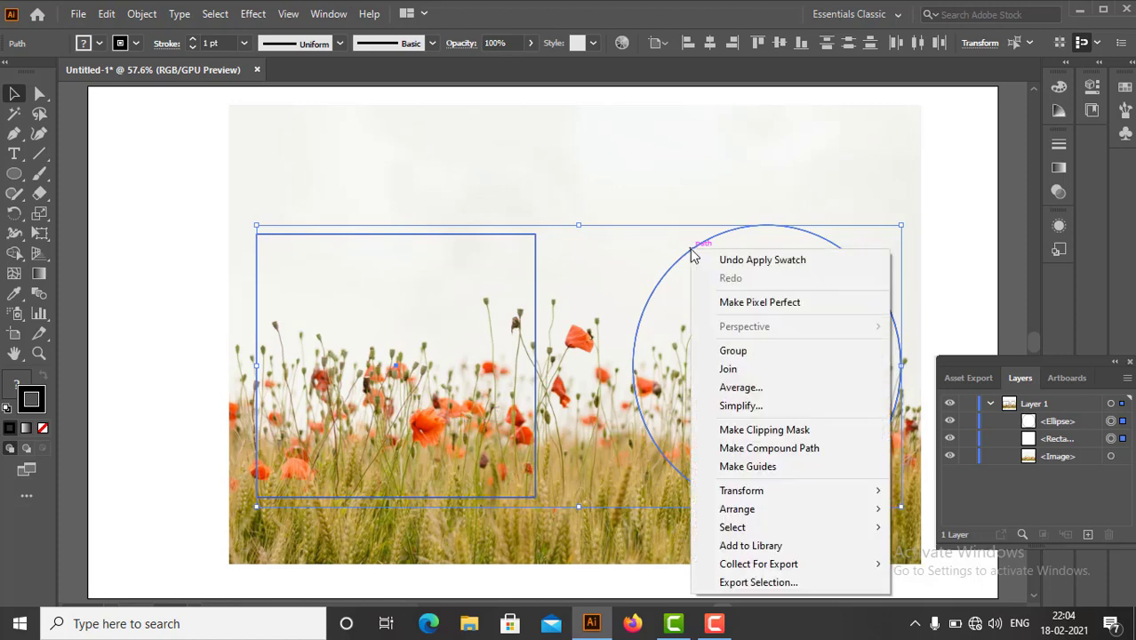
left_click(748, 451)
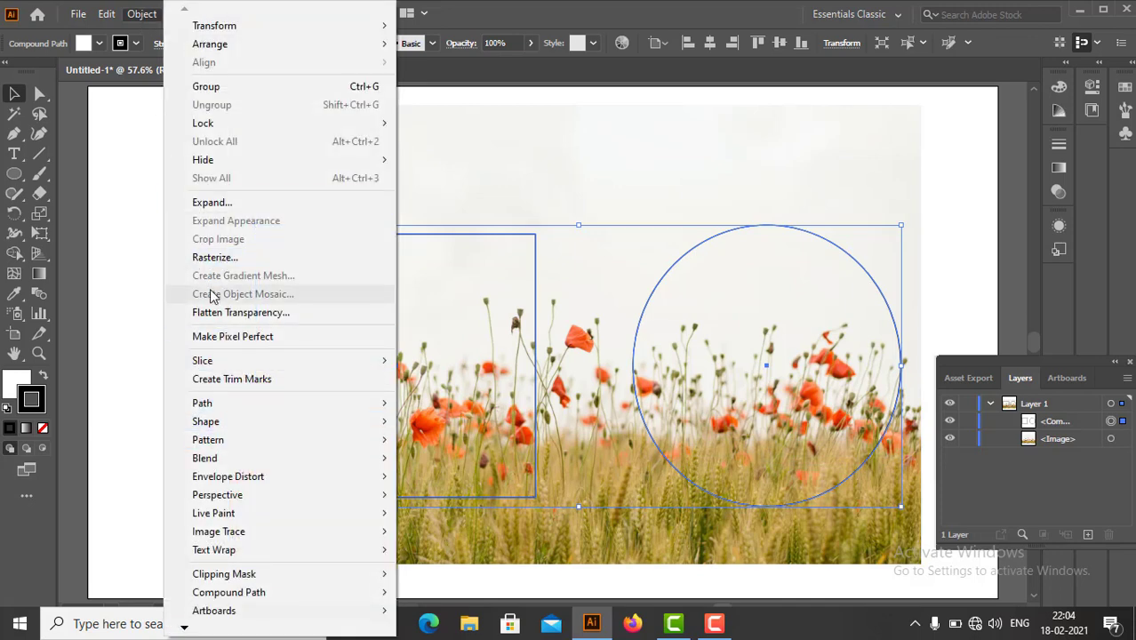
mouse_move(274, 596)
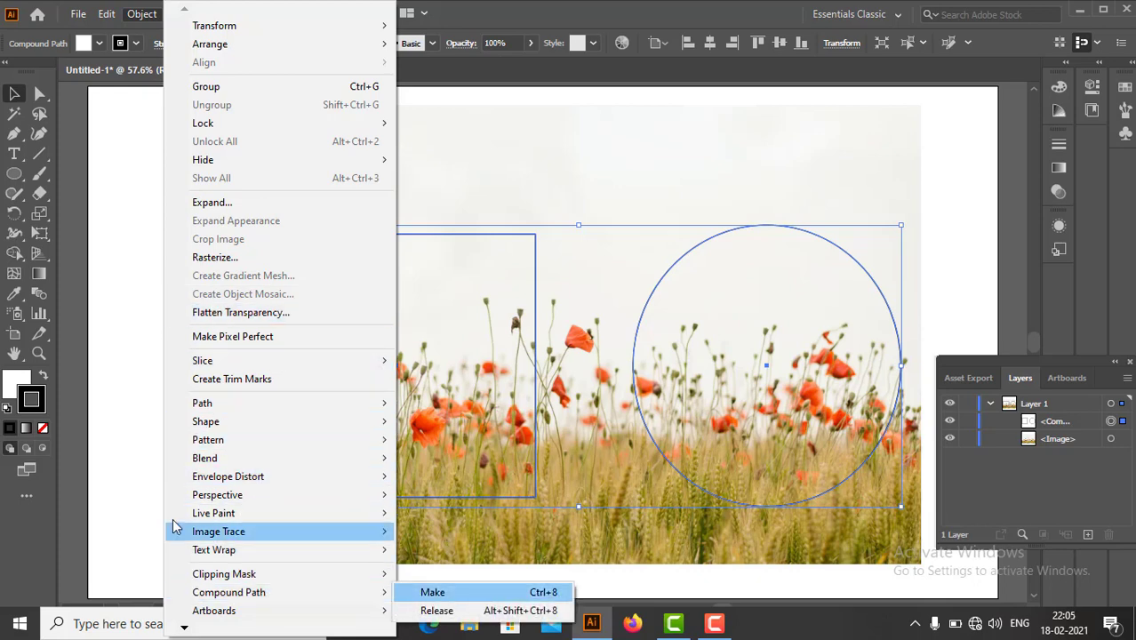
left_click(127, 518)
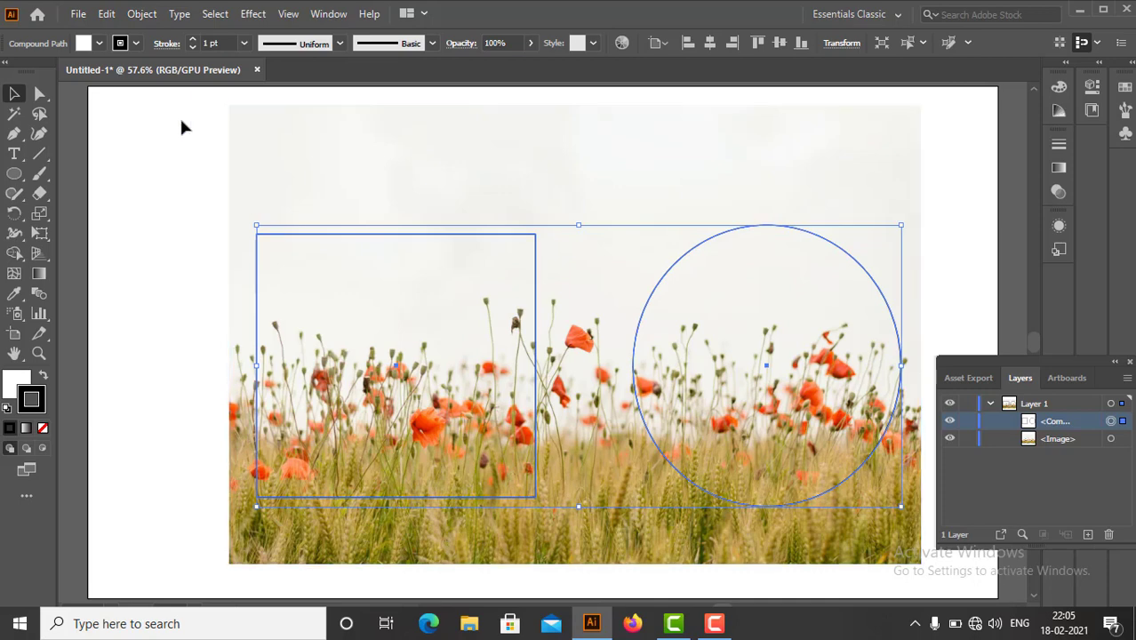
Make a clipping mask from the rectangle-and-ellipse compound path and the poppy photo, and deselect the result.
left_click_drag(180, 120, 930, 552)
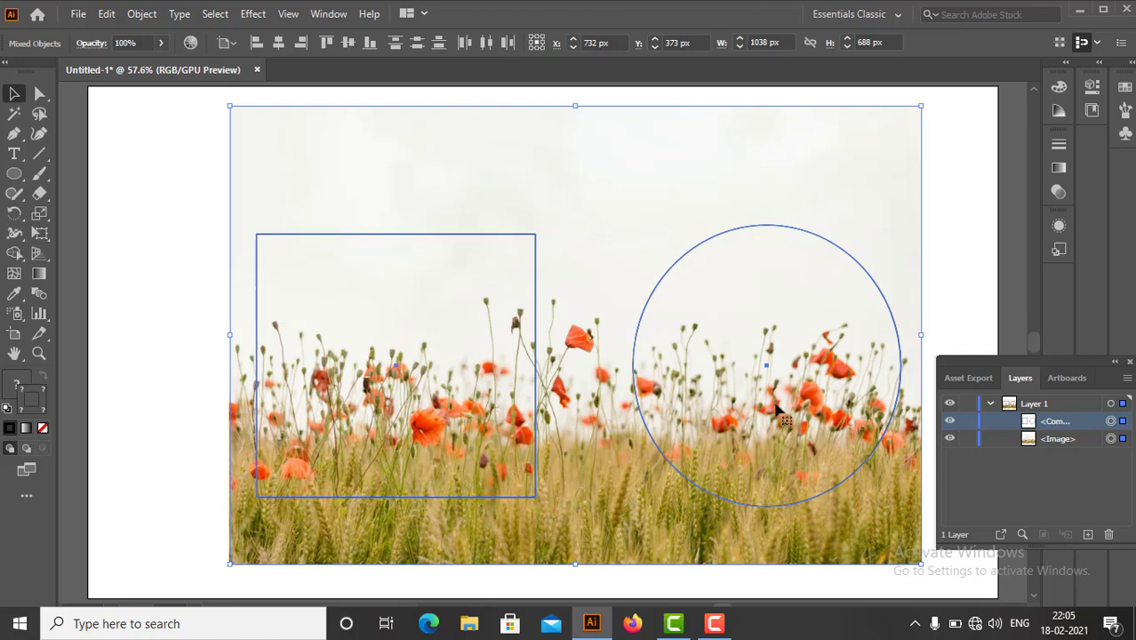
right_click(598, 183)
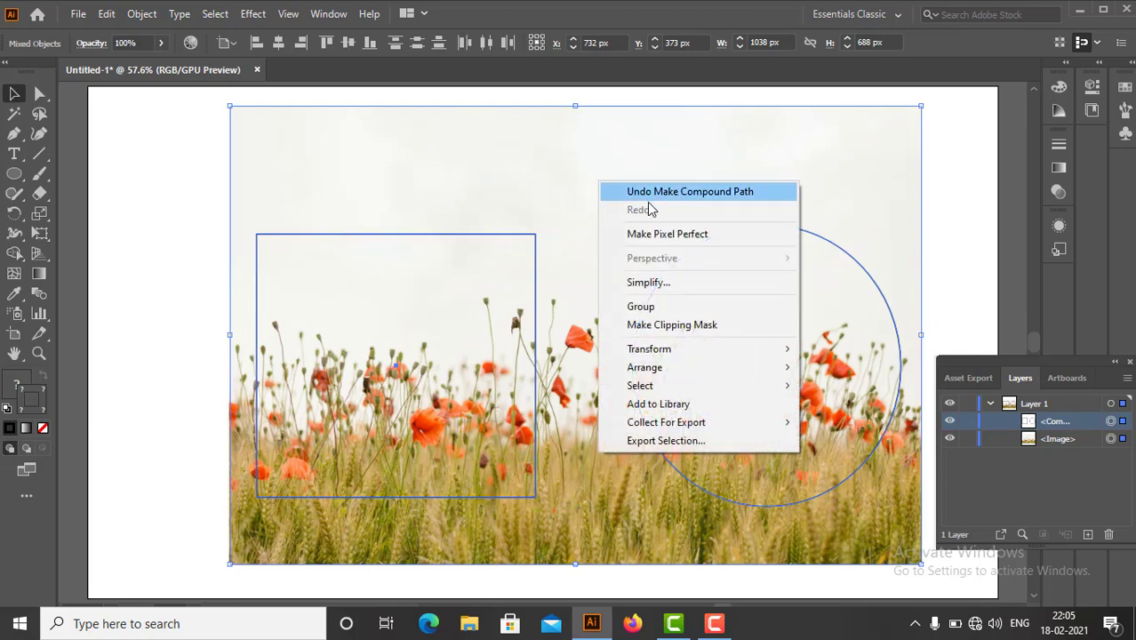
left_click(653, 325)
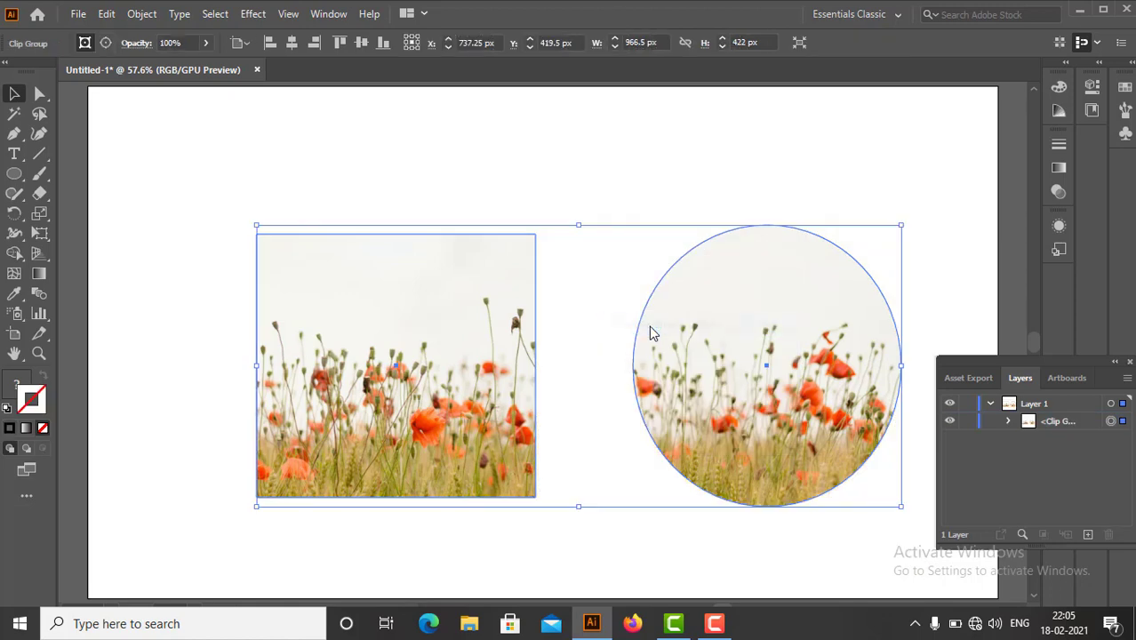
left_click(822, 175)
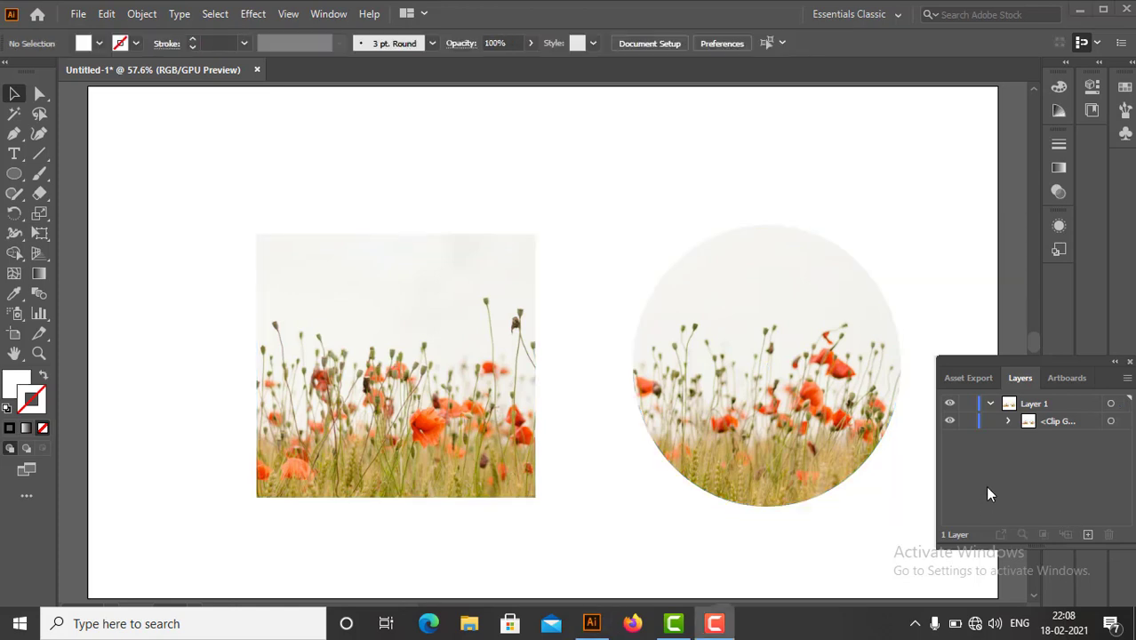
Examine the contents of the new clip group, and collapse the group and Layer 1.
left_click(1008, 421)
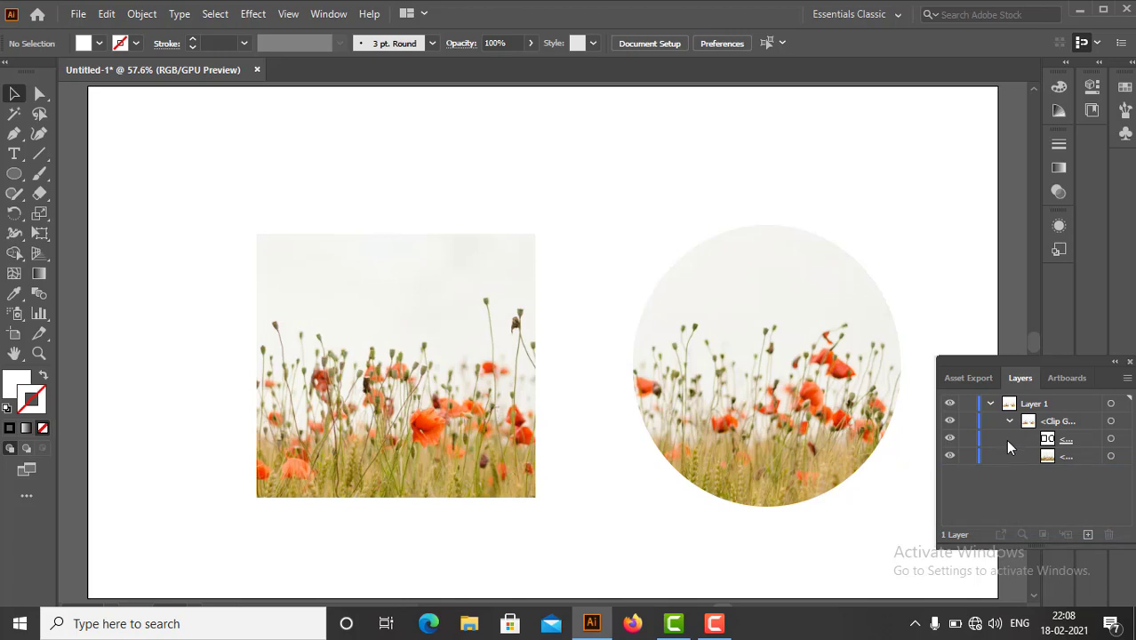
left_click(1009, 422)
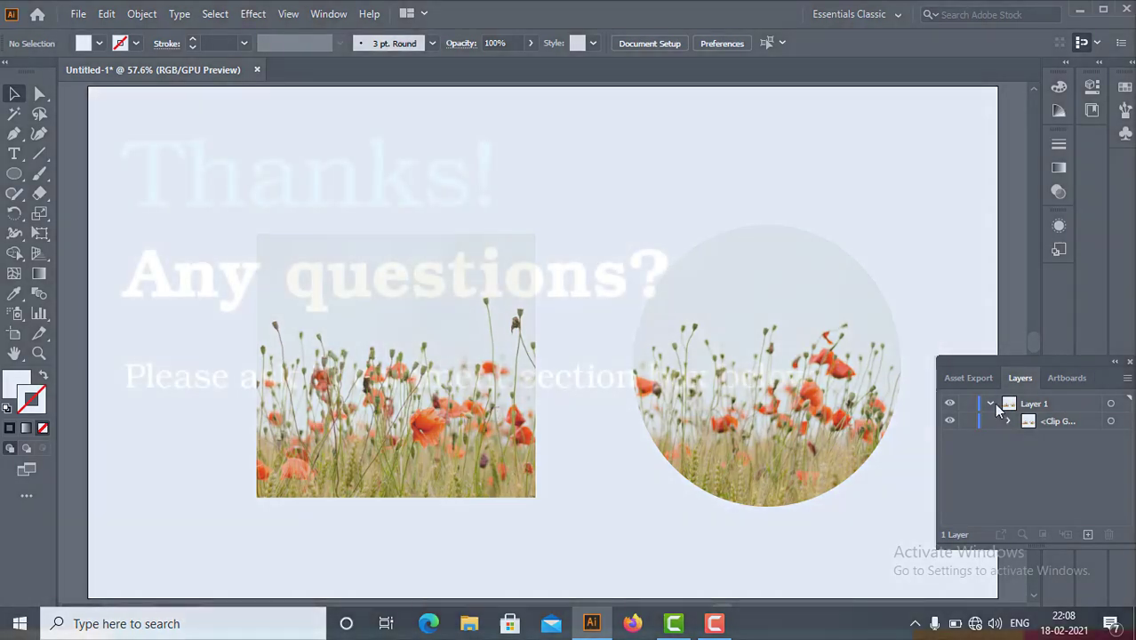
left_click(990, 403)
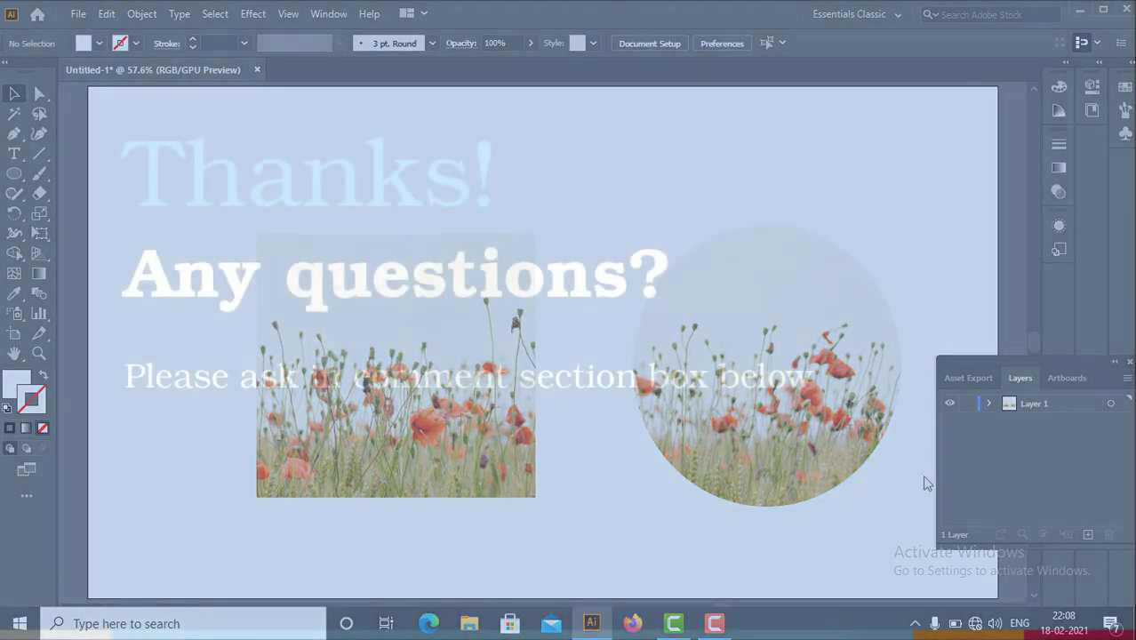